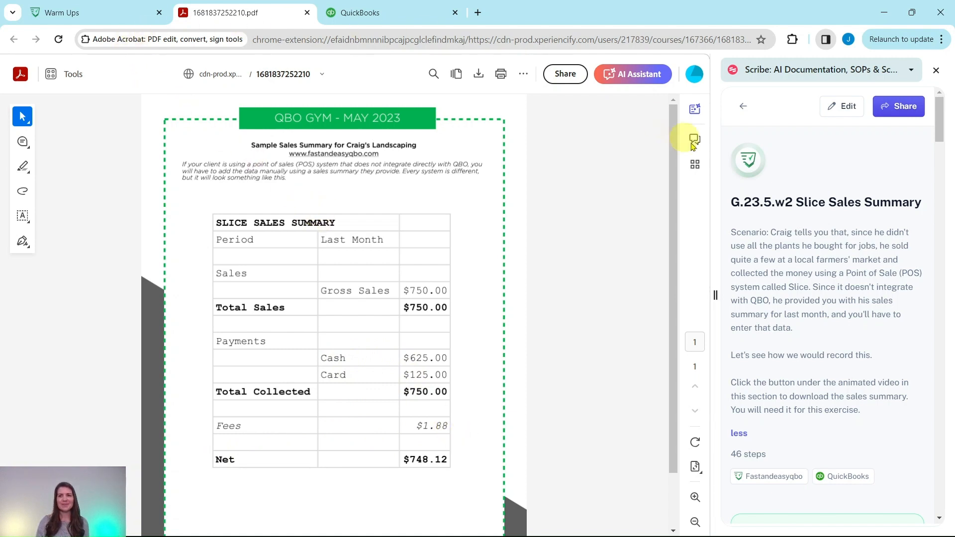
Step: Switch to QuickBooks and read the exercise guide from the Sample company setup through the Clearing Account section
scroll(818, 253, "down", 6)
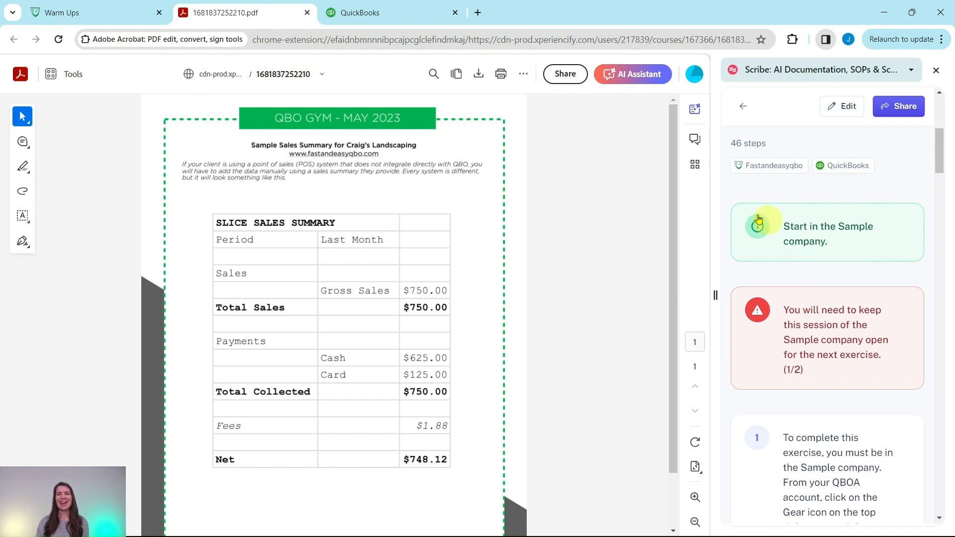
left_click(404, 22)
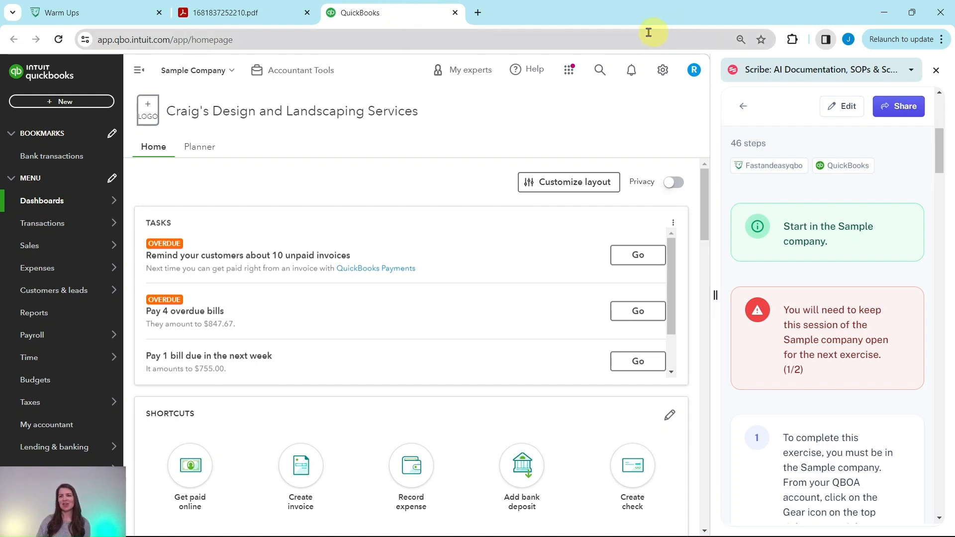
scroll(830, 232, "down", 1)
scroll(829, 232, "down", 1)
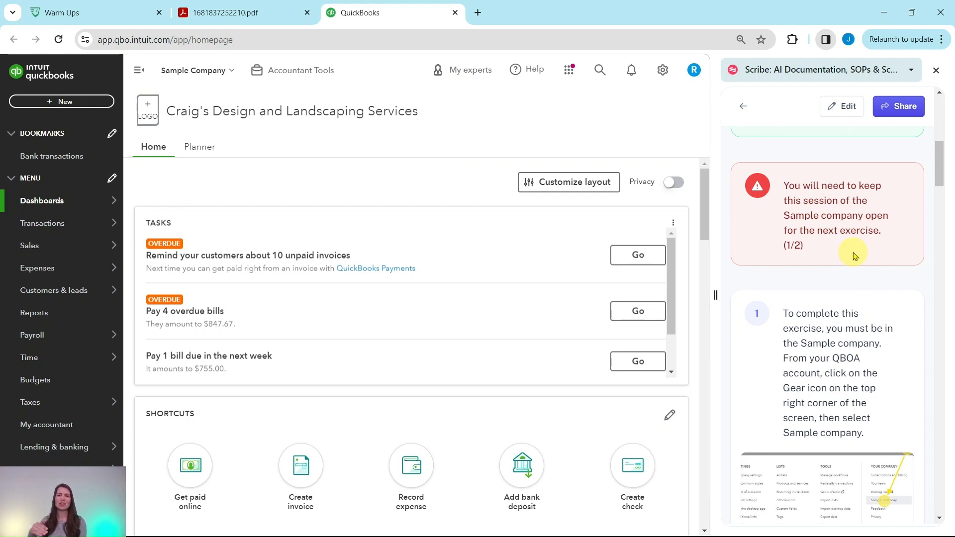
scroll(854, 224, "down", 6)
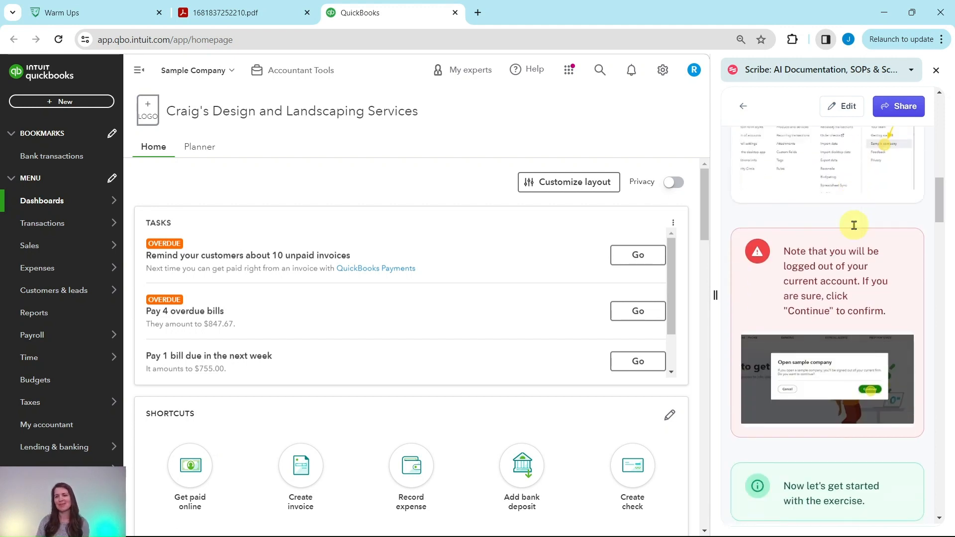
scroll(854, 225, "down", 6)
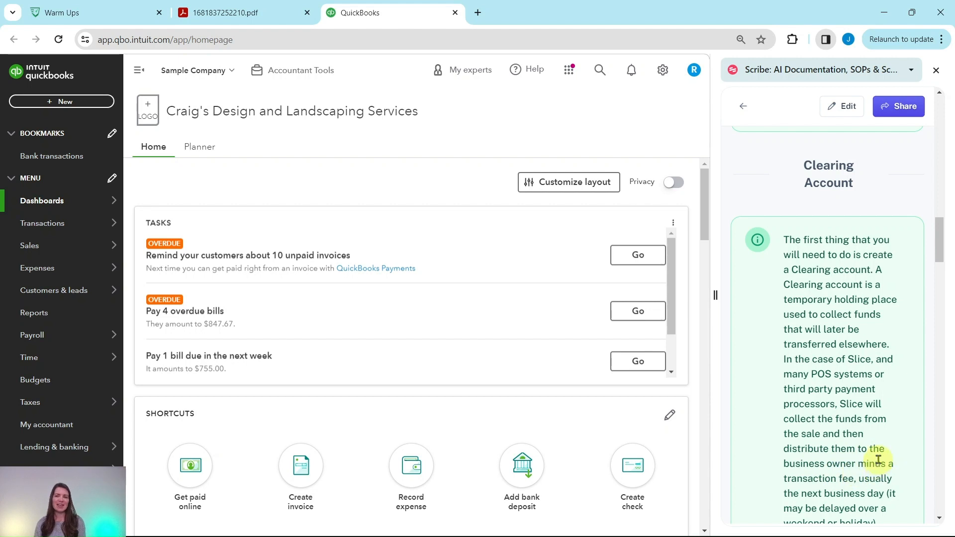
scroll(878, 454, "down", 1)
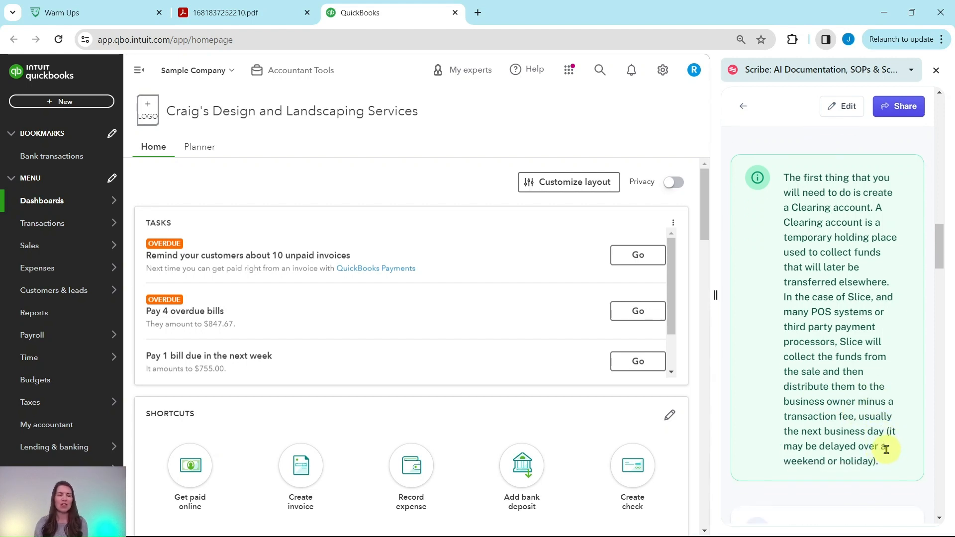
scroll(856, 406, "down", 5)
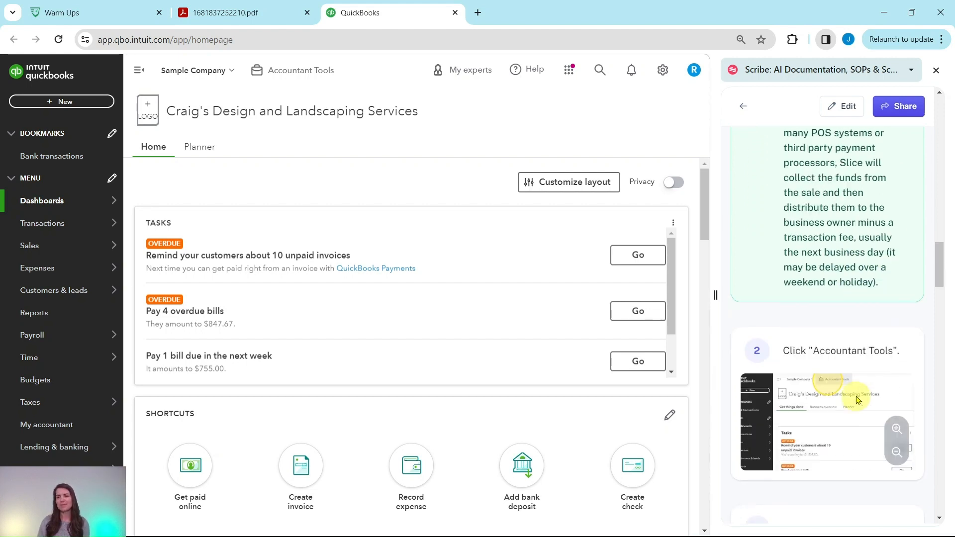
scroll(857, 398, "down", 1)
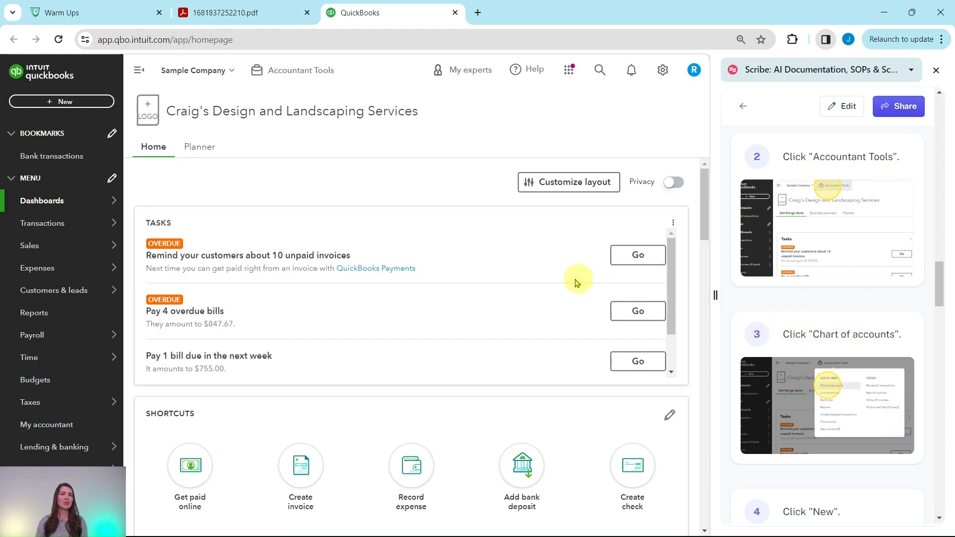
Step: Open the sample company's chart of accounts and check the guide's instructions for adding an account
left_click(309, 75)
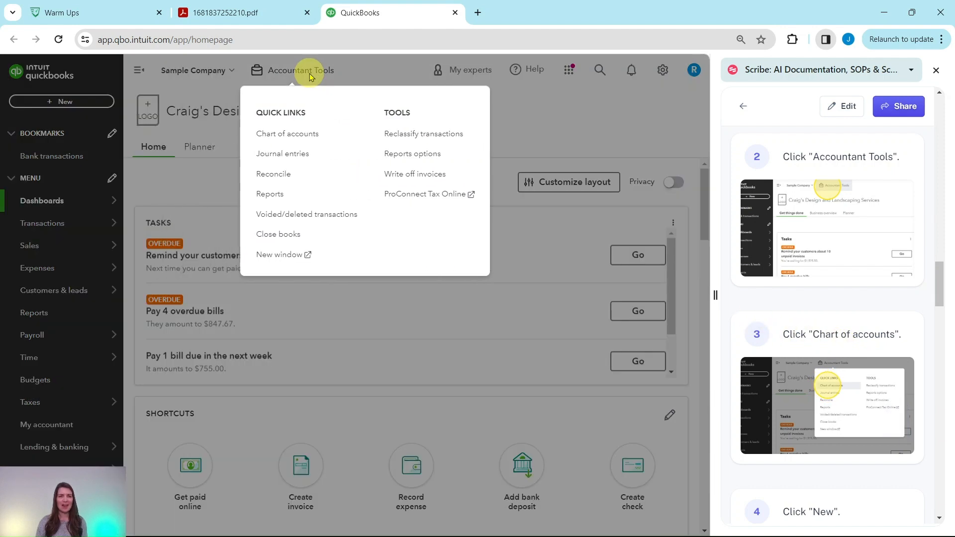
left_click(286, 136)
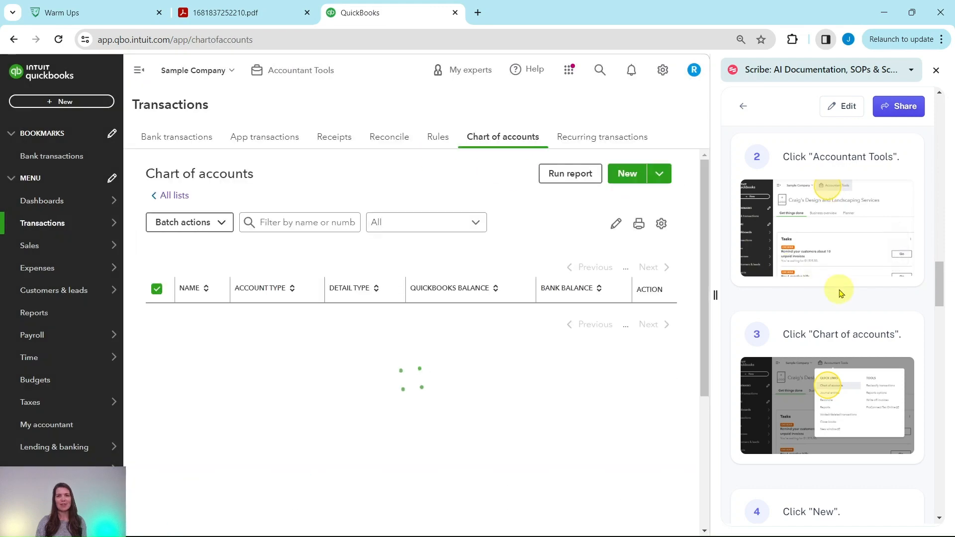
scroll(840, 294, "down", 7)
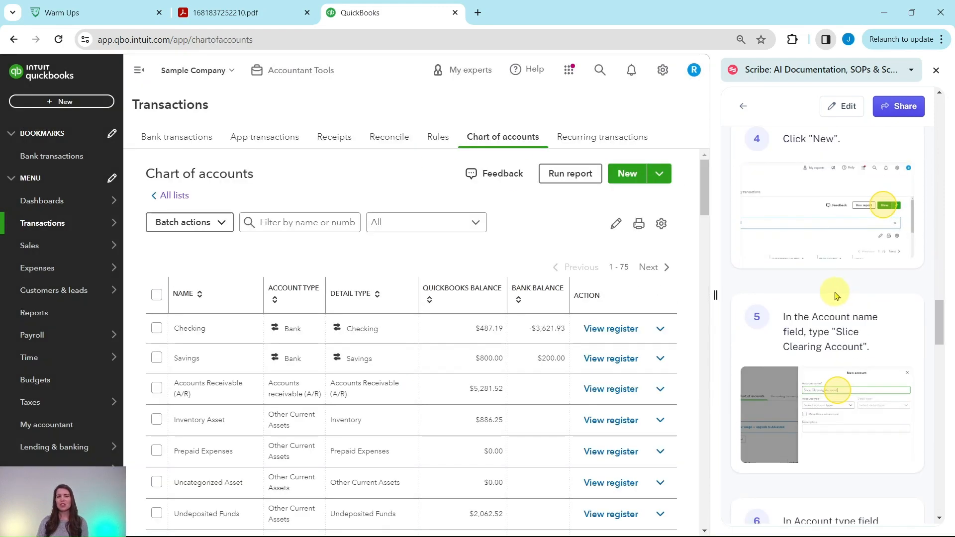
Step: Start a new account in the chart of accounts and name it "Slice Clearing Account"
left_click(621, 175)
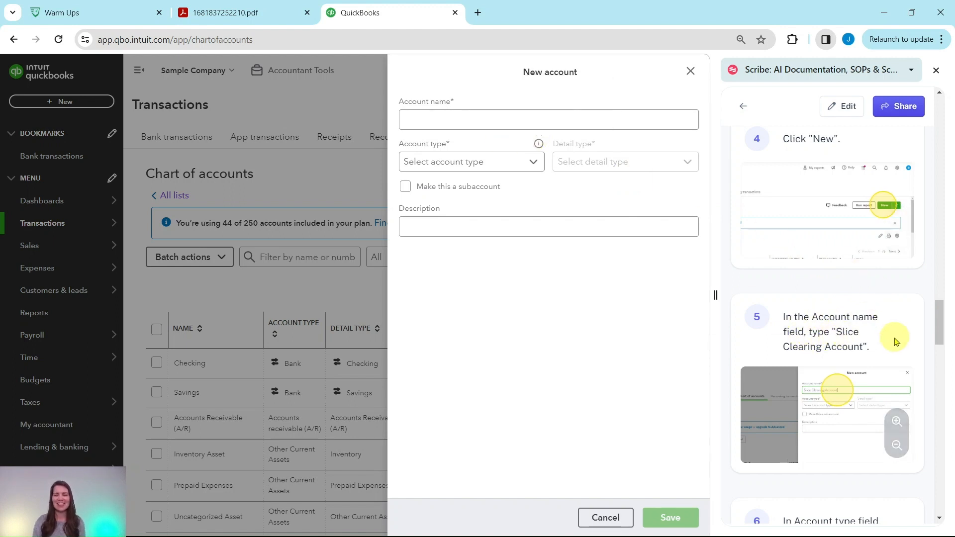
left_click(640, 122)
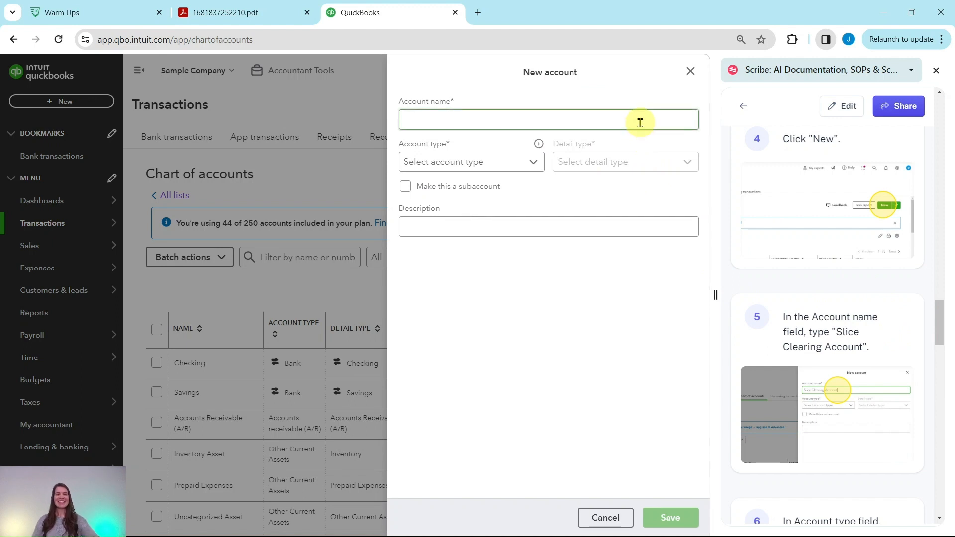
left_click(641, 122)
type("Slice Clearing")
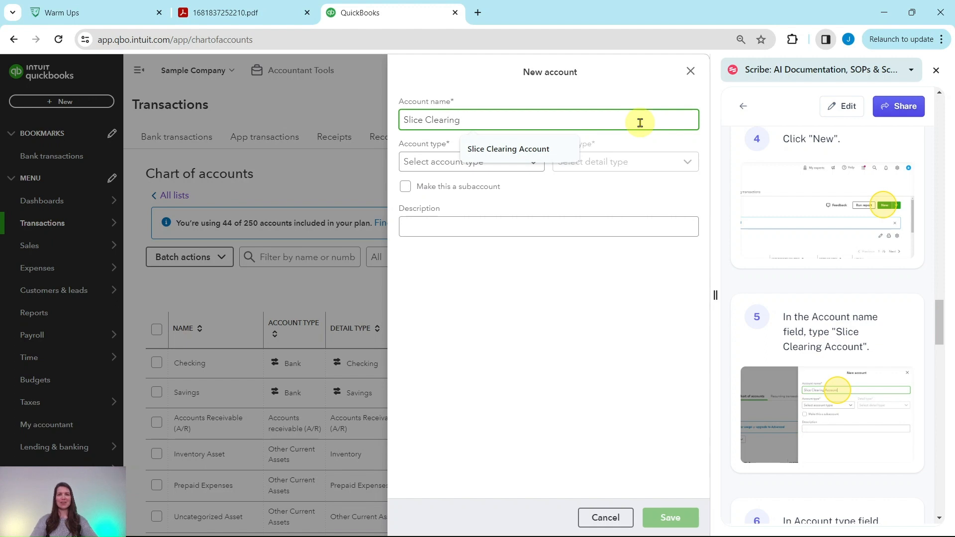
type(" Account")
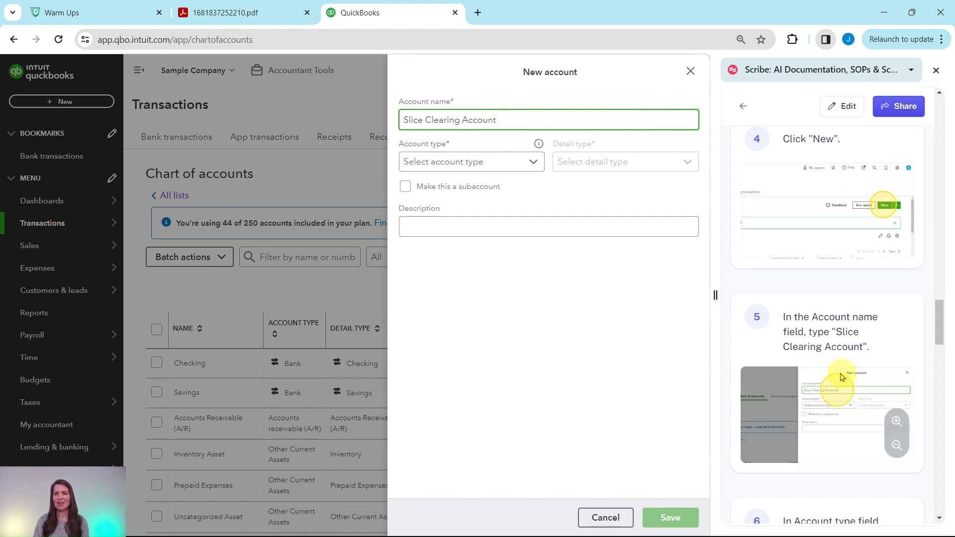
Step: Set the clearing account's type to Bank and its detail type to Checking, and save the account
scroll(836, 353, "down", 5)
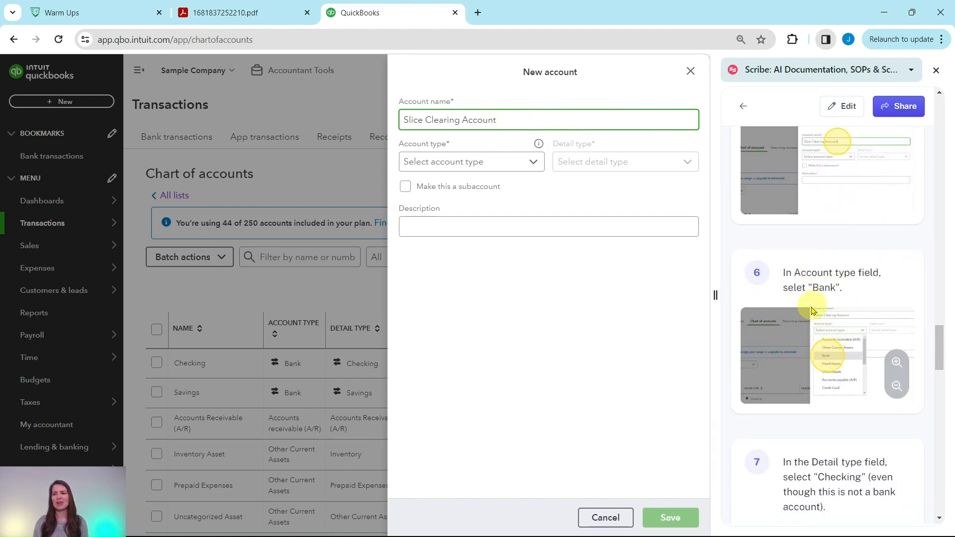
scroll(770, 312, "down", 1)
scroll(771, 313, "down", 2)
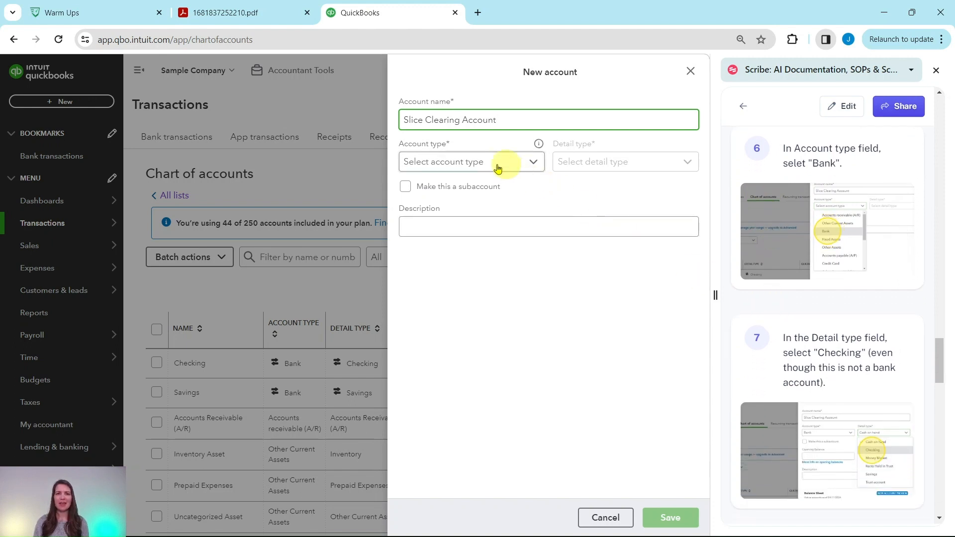
left_click(442, 168)
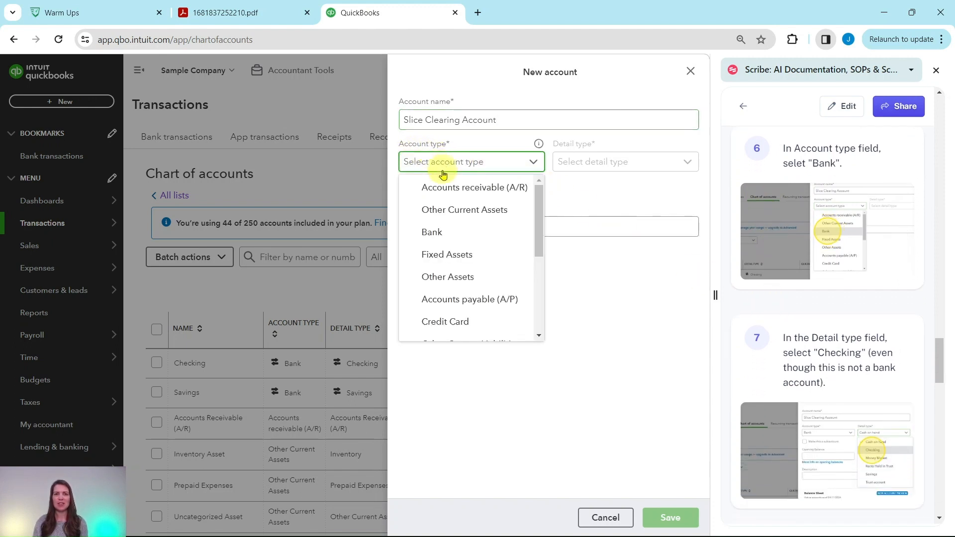
left_click(438, 232)
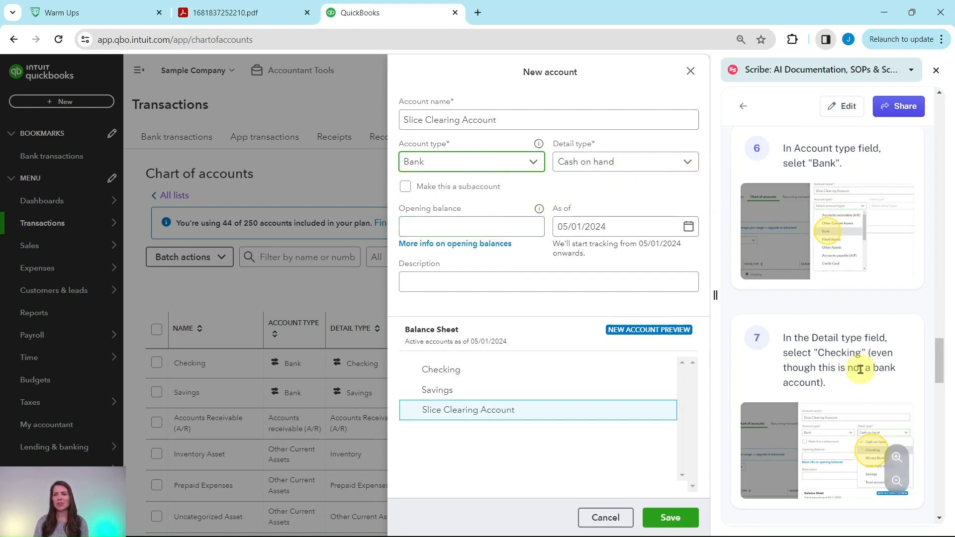
scroll(860, 370, "down", 4)
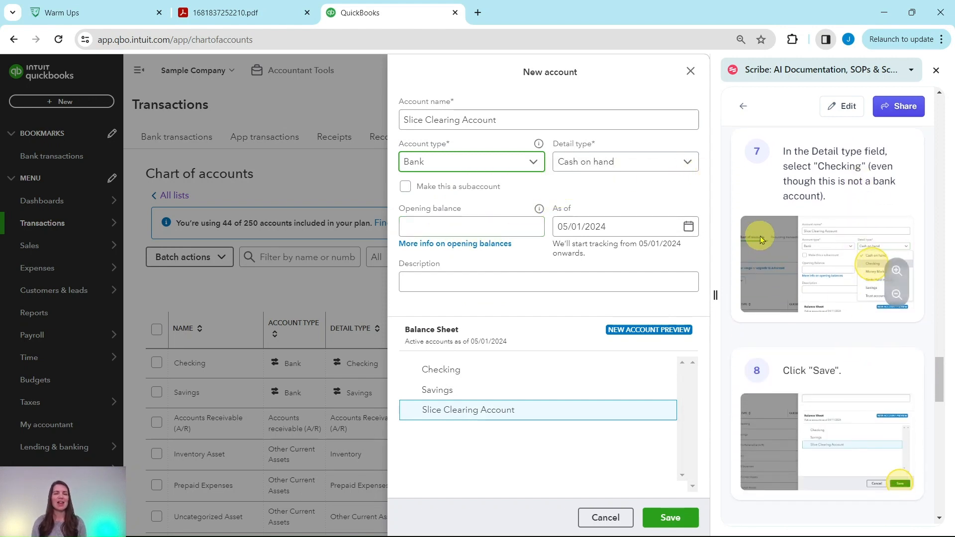
left_click(676, 164)
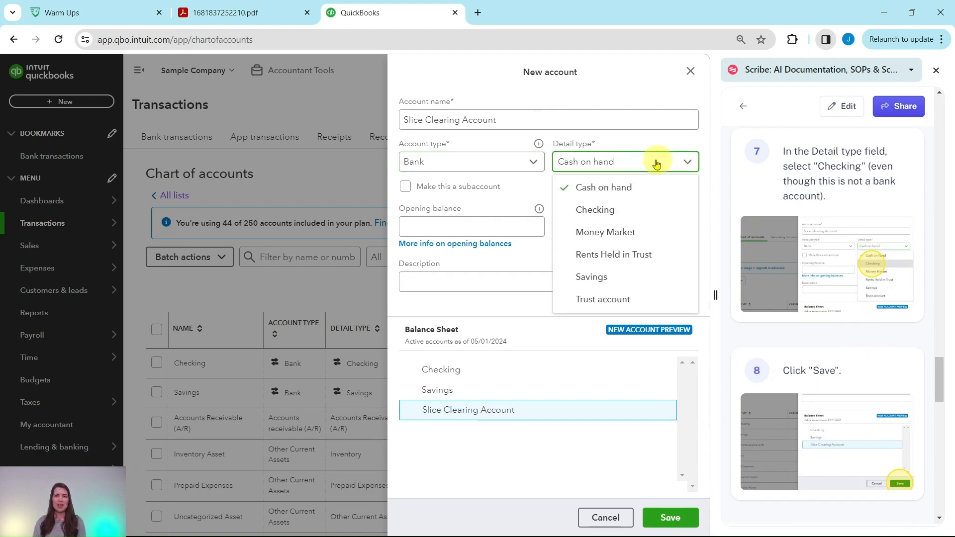
left_click(595, 212)
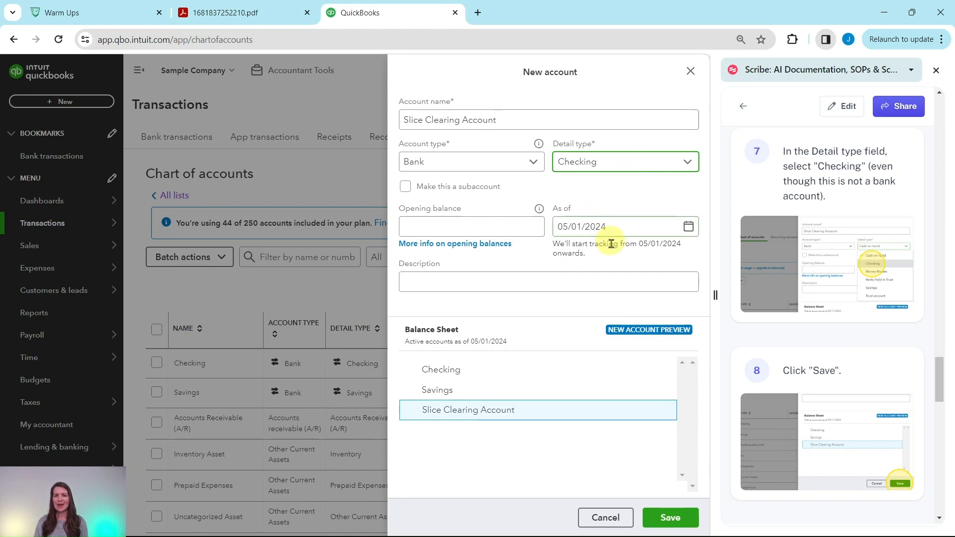
left_click(667, 518)
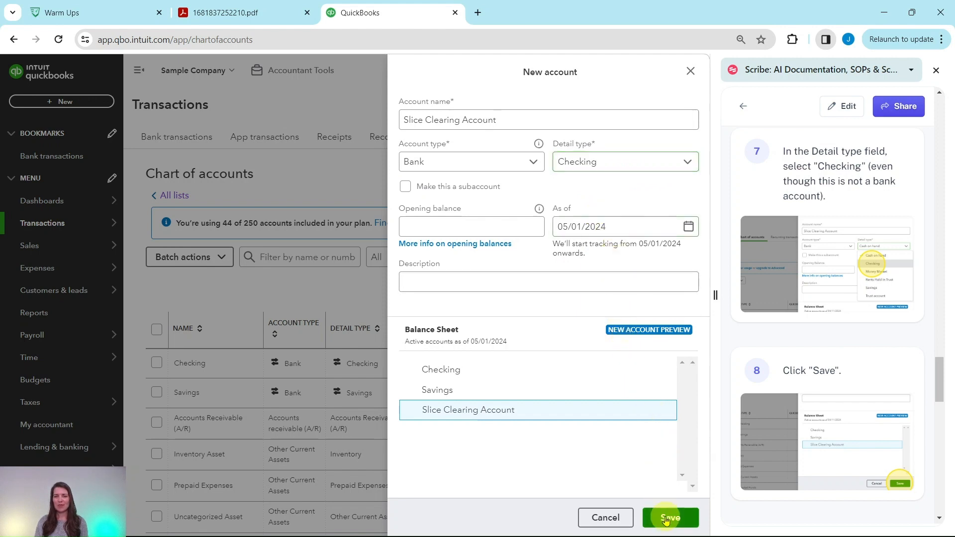
Step: Review the guide's Products & Services section and compare it with the payment and fee lines in the Slice sales summary PDF
scroll(878, 333, "down", 3)
scroll(878, 328, "down", 4)
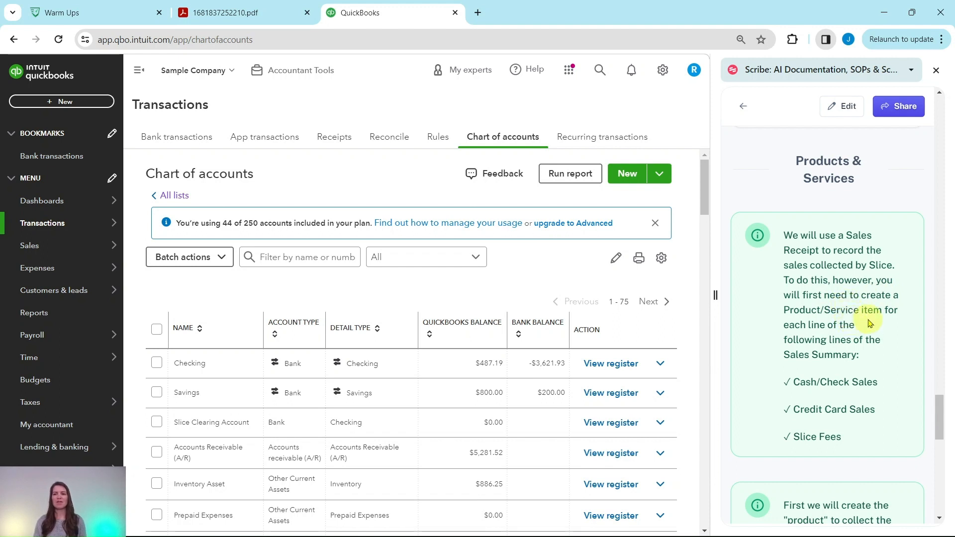
scroll(868, 345, "down", 1)
scroll(868, 345, "down", 3)
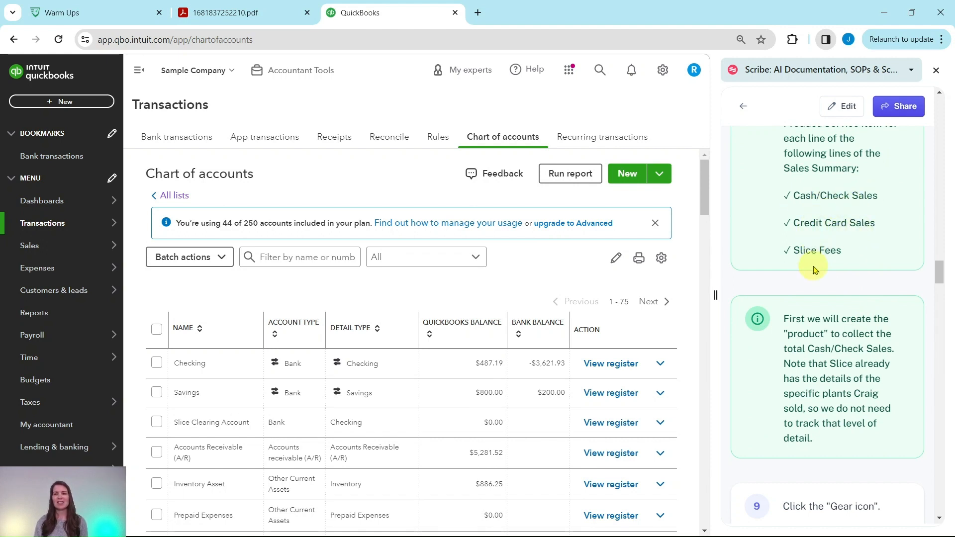
left_click(243, 12)
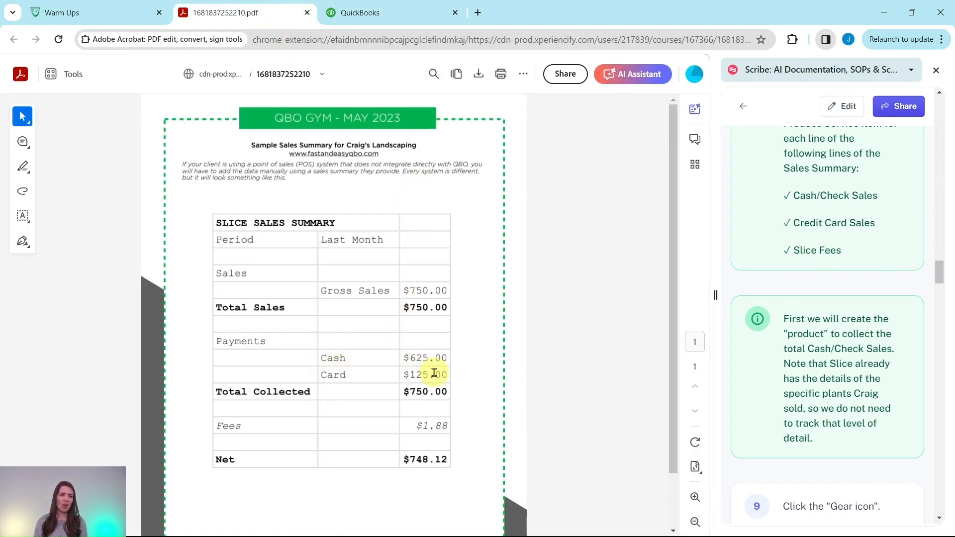
left_click(404, 14)
scroll(755, 311, "down", 4)
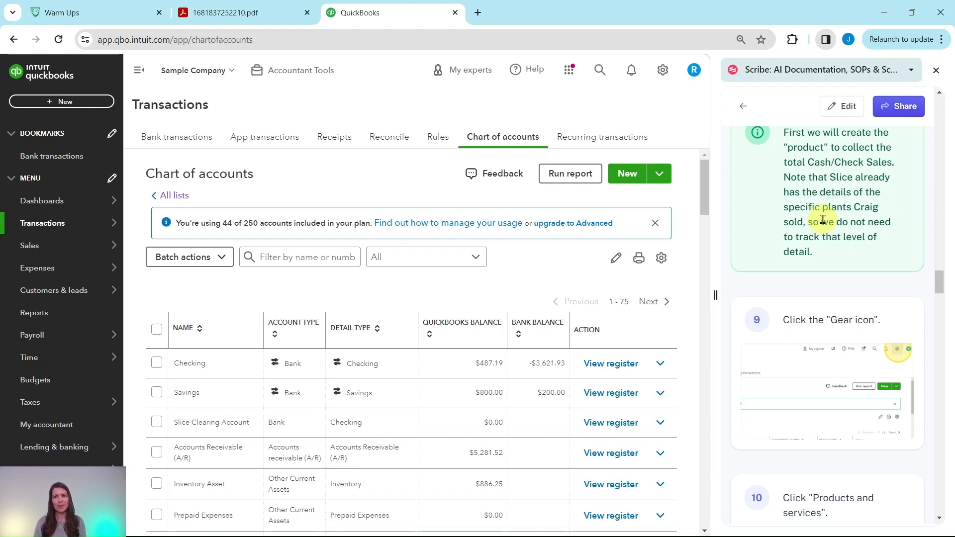
scroll(824, 219, "down", 3)
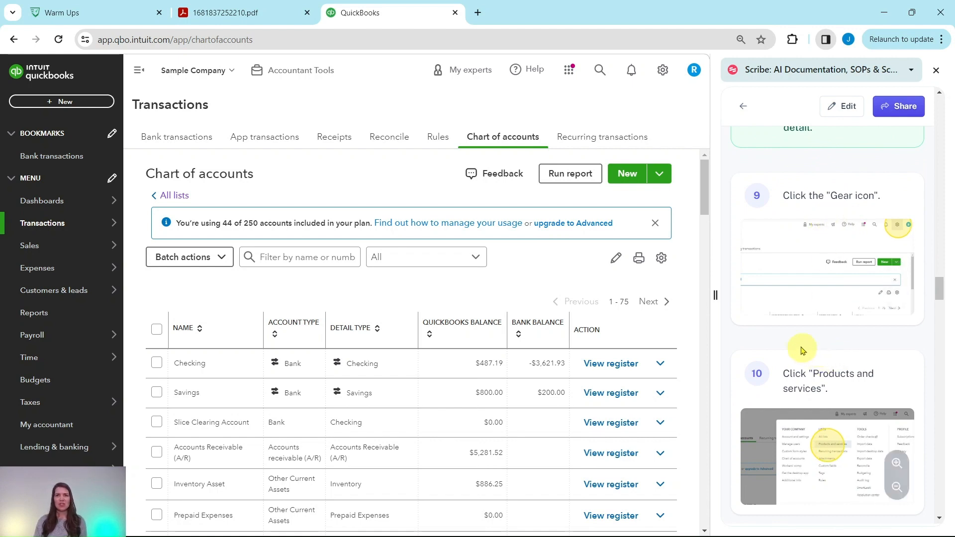
Step: Open the Products and Services list and check the guide's instructions for adding an item
left_click(664, 73)
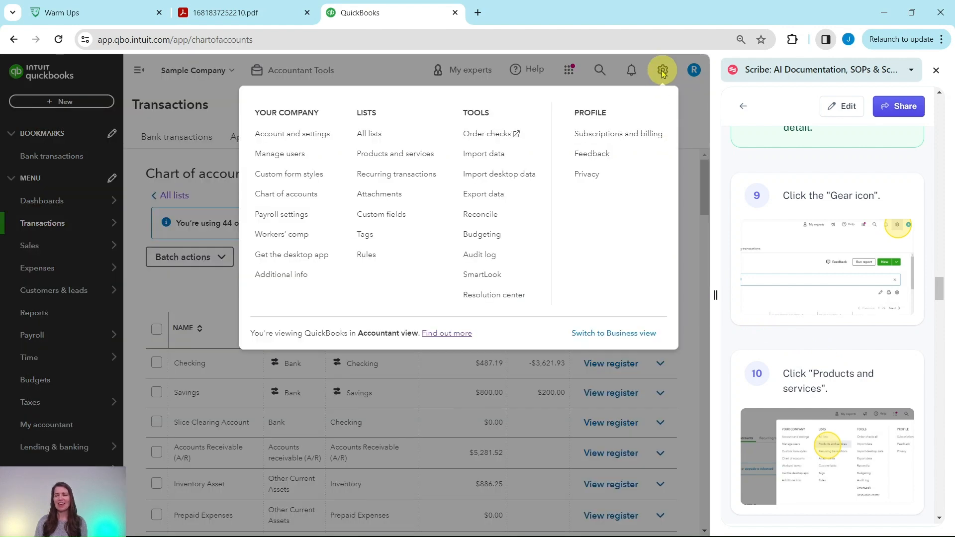
left_click(383, 154)
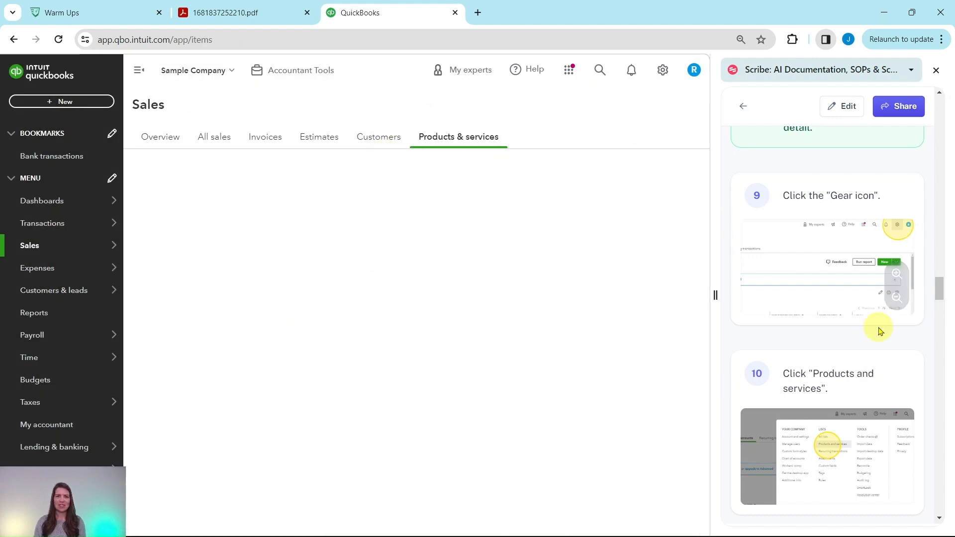
scroll(828, 347, "down", 7)
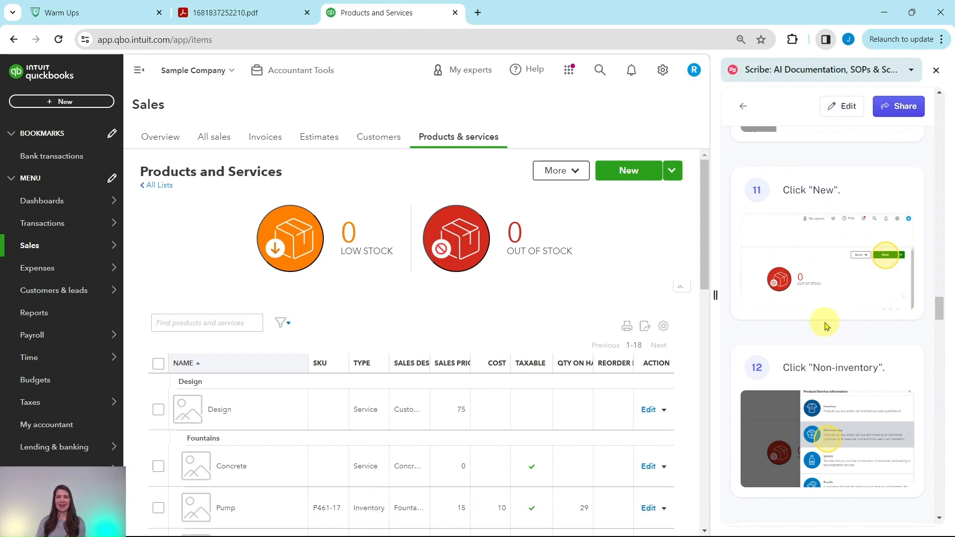
Step: Start a new non-inventory item in Products and Services and name it "Slice Cash/Check Sales"
mouse_move(820, 241)
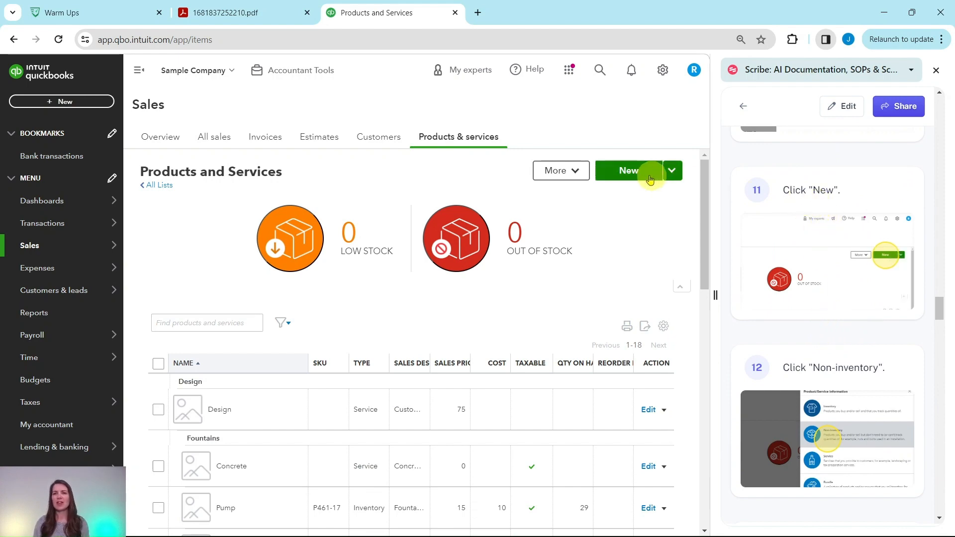
left_click(630, 172)
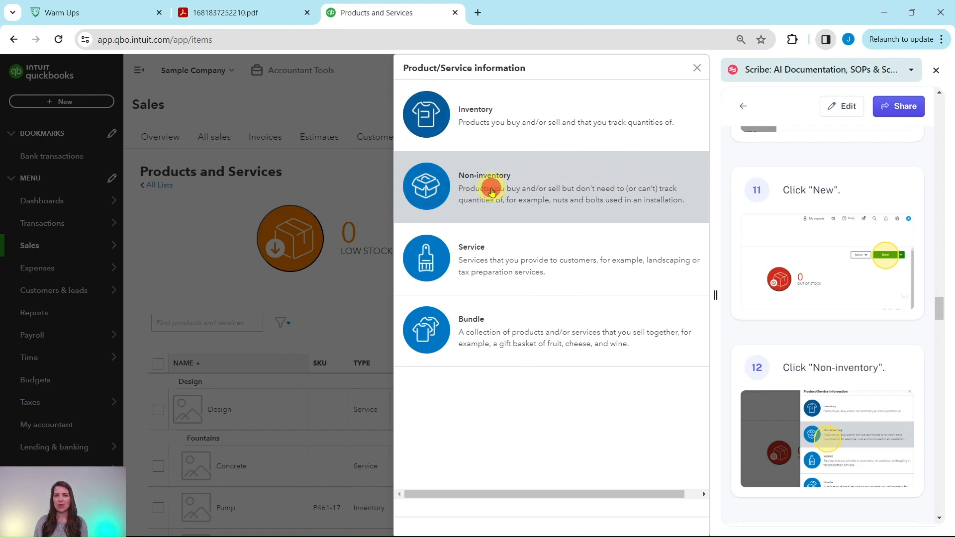
left_click(492, 192)
scroll(840, 244, "down", 5)
scroll(840, 244, "down", 3)
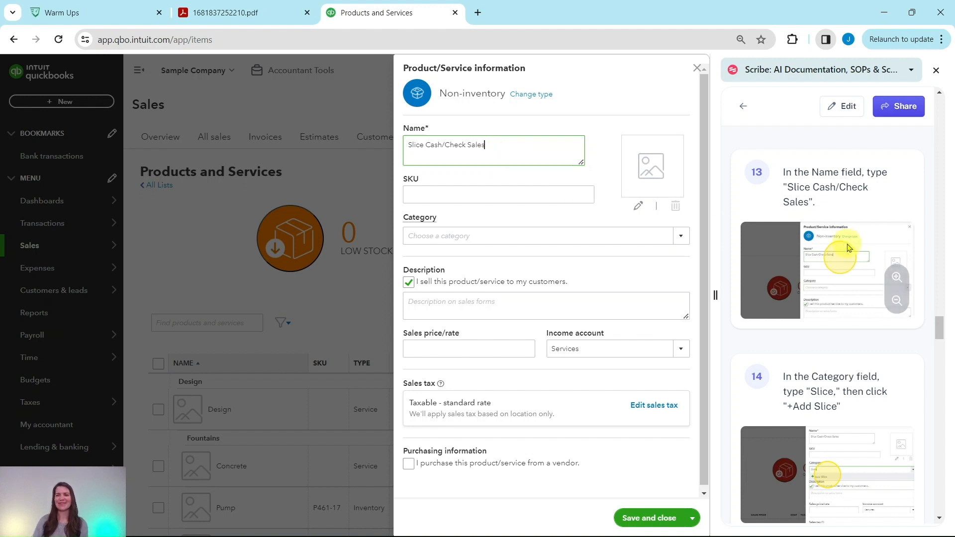
scroll(844, 251, "down", 3)
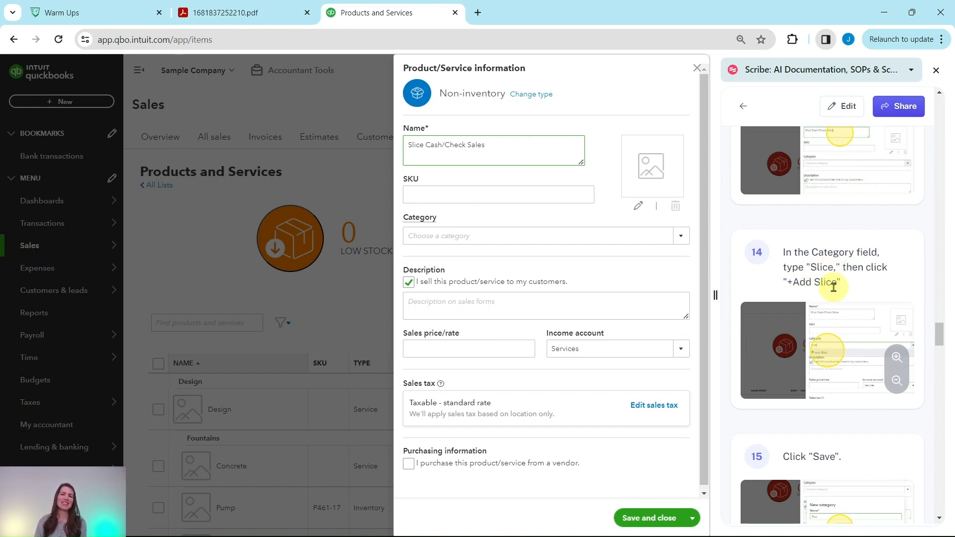
Step: Create a new category named "Slice" for the Slice Cash/Check Sales item and save the category
left_click(432, 235)
type("S")
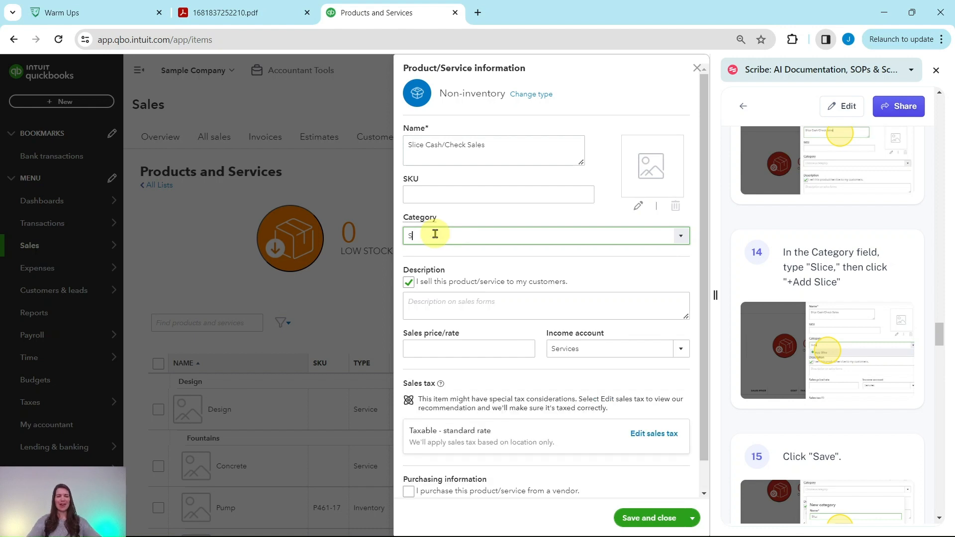
type("lice")
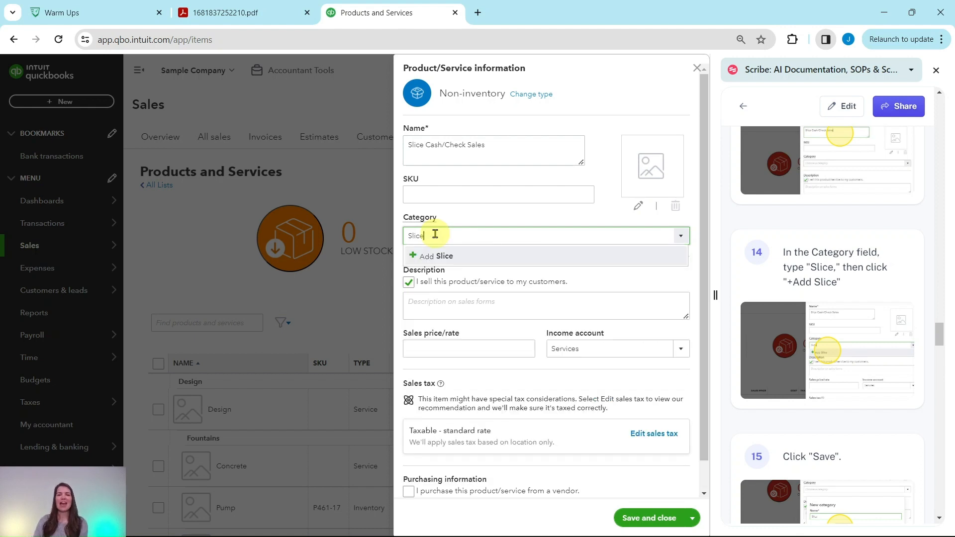
left_click(441, 261)
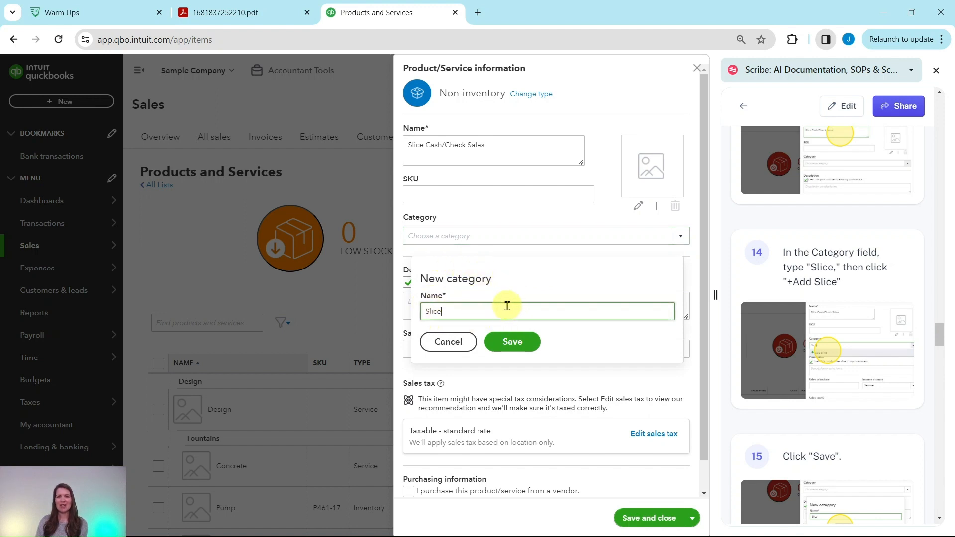
left_click(509, 347)
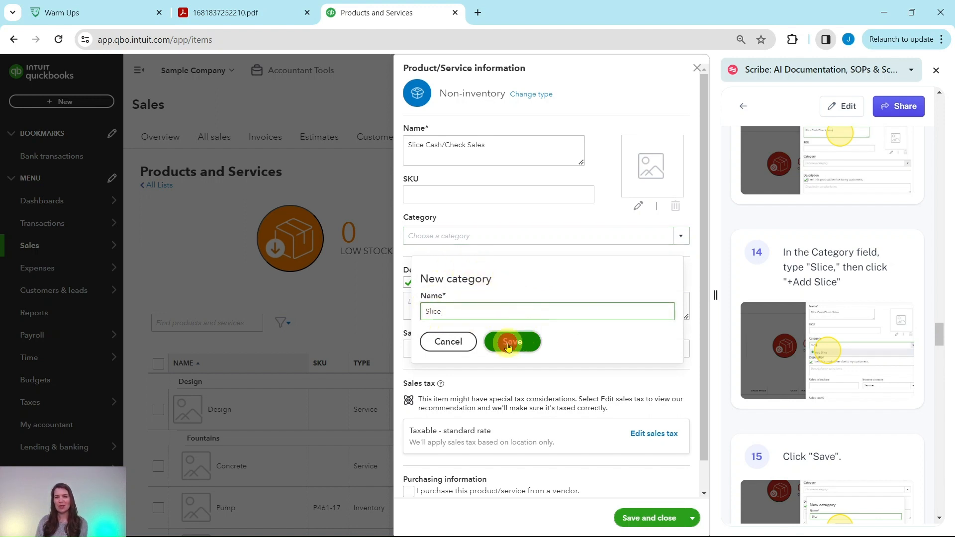
Step: Set the Slice Cash/Check Sales item's income account to Sales of Product Income, and save and close the item
scroll(795, 326, "down", 5)
scroll(795, 331, "down", 4)
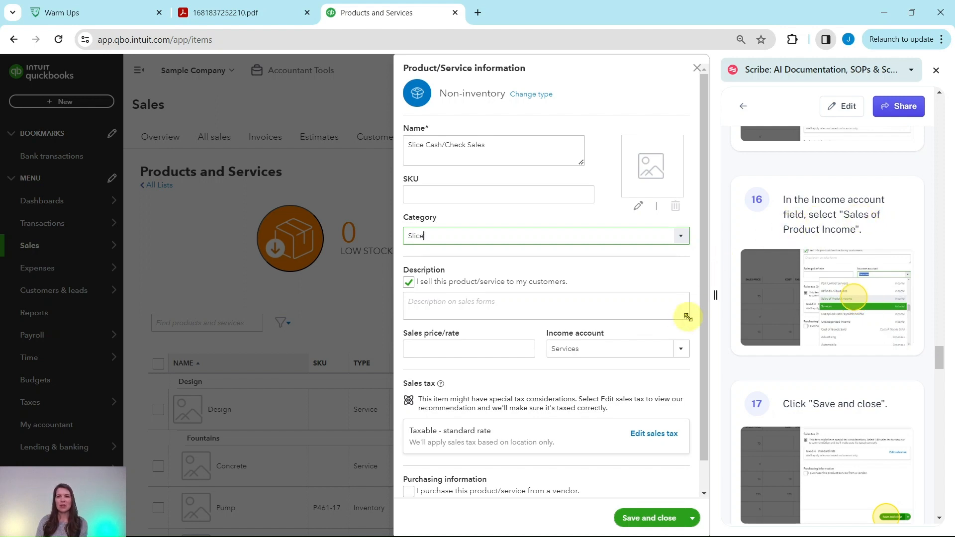
left_click(680, 351)
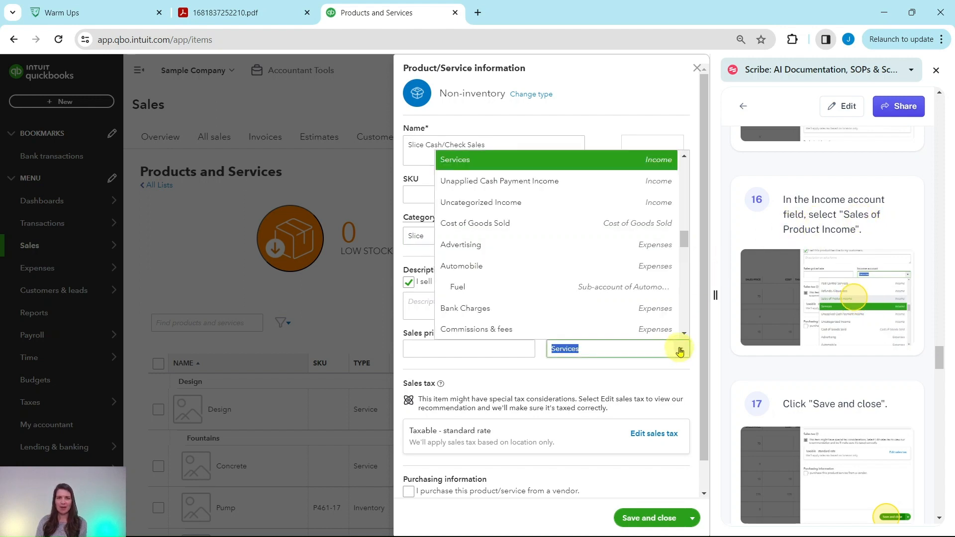
scroll(639, 311, "up", 3)
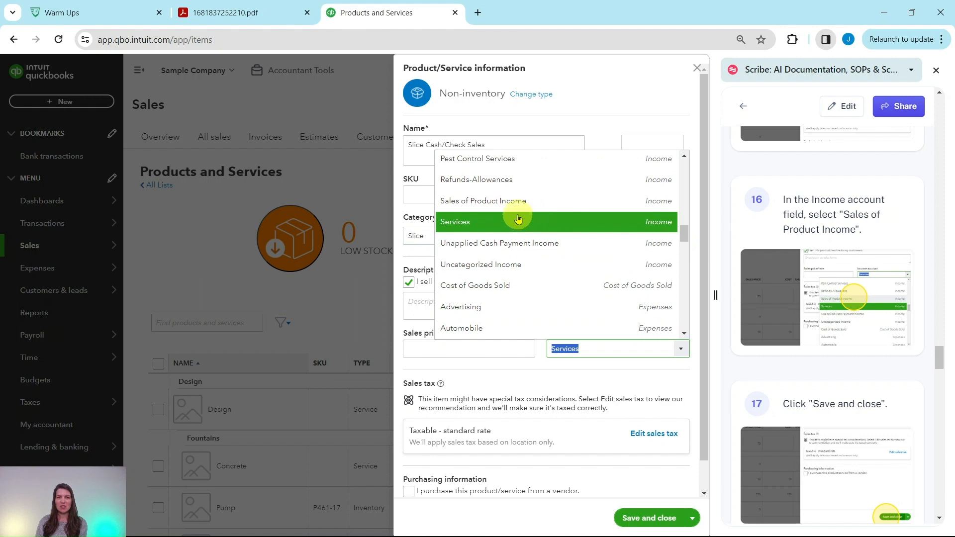
left_click(475, 203)
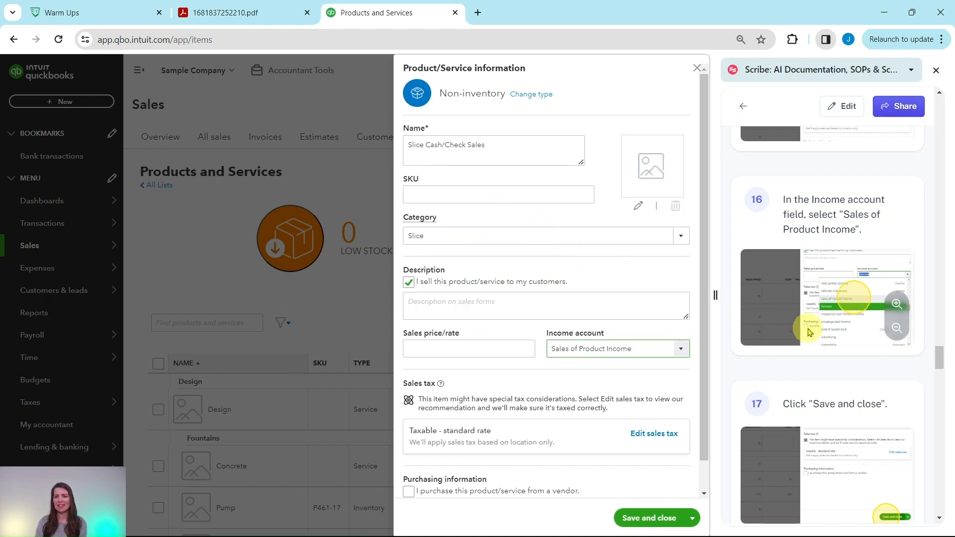
scroll(809, 330, "down", 3)
scroll(810, 330, "down", 2)
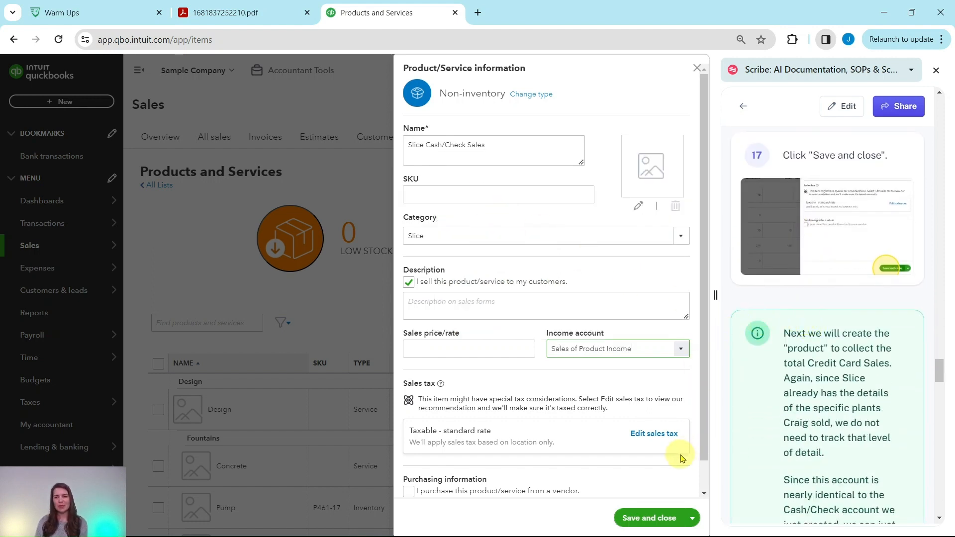
left_click(650, 518)
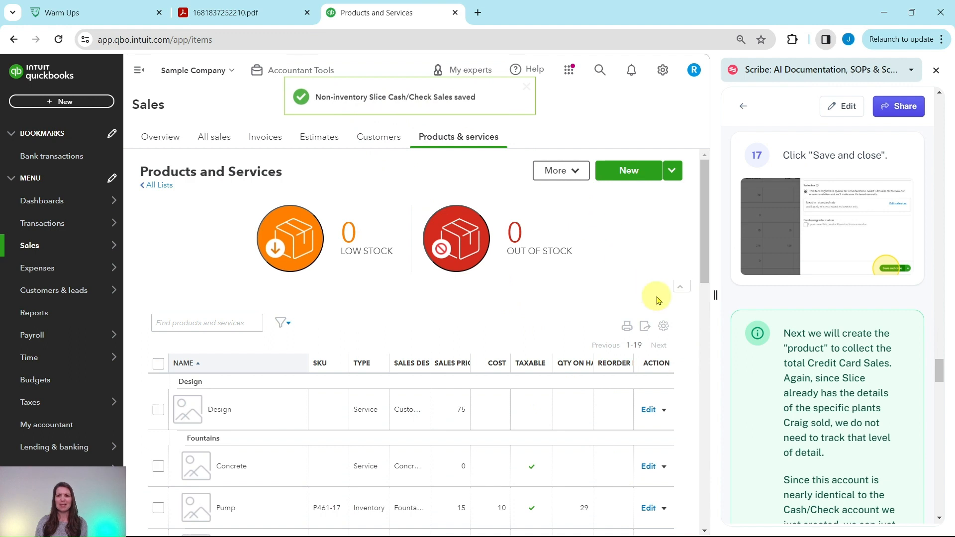
Step: Read the guide's note on the credit card sales product and duplicate the Slice Cash/Check Sales item
scroll(792, 339, "down", 3)
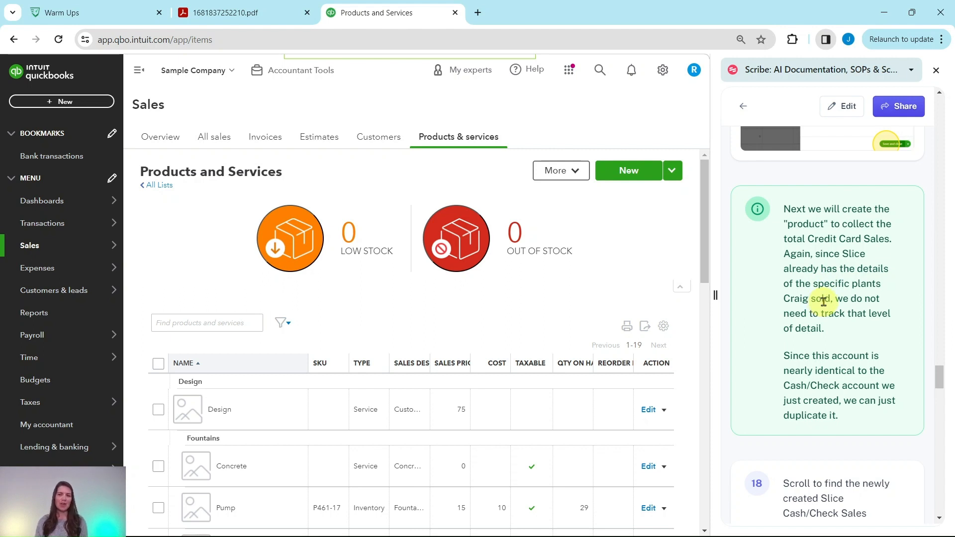
scroll(823, 301, "down", 1)
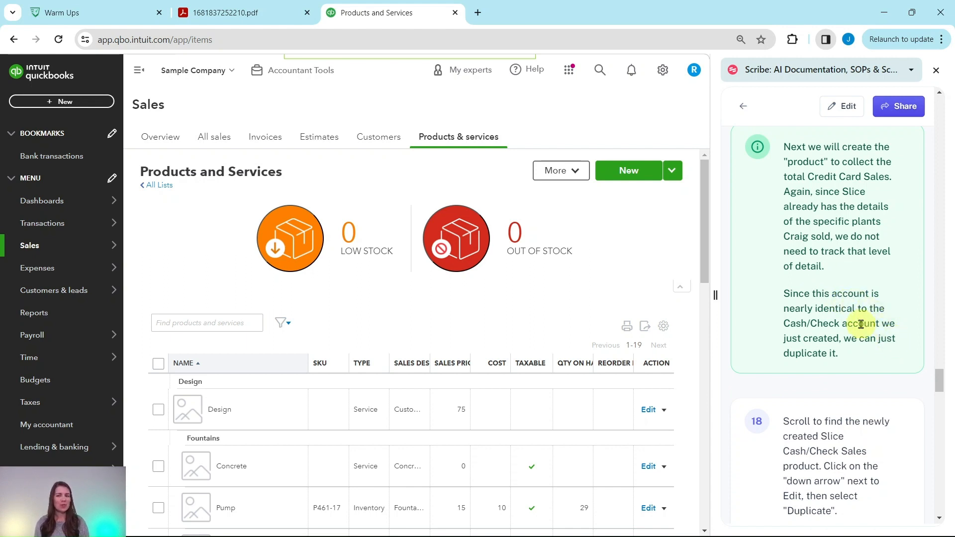
scroll(826, 323, "down", 4)
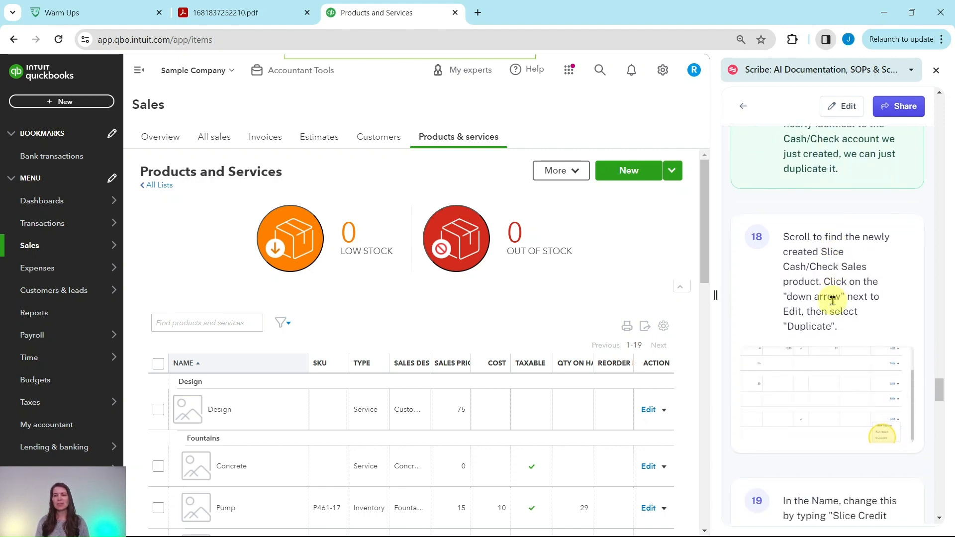
scroll(592, 293, "down", 4)
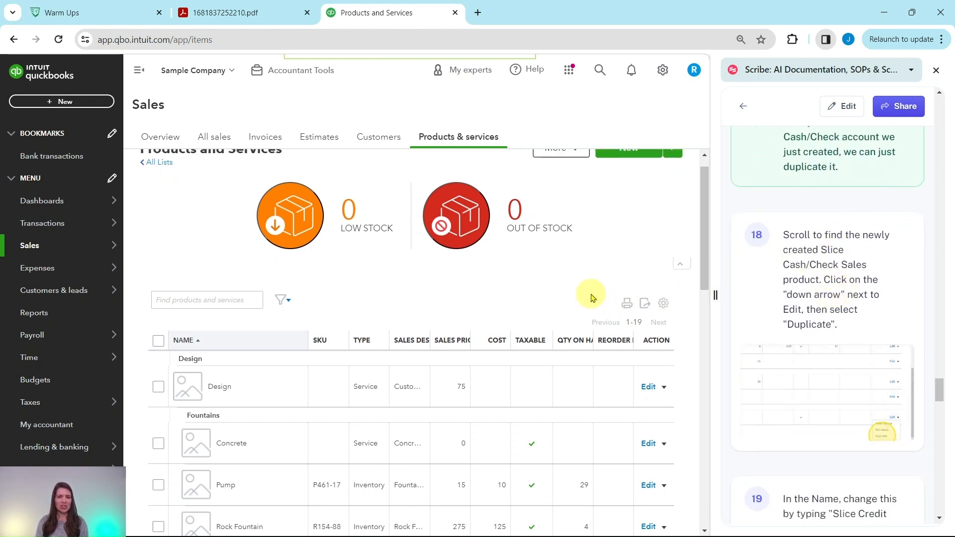
scroll(588, 292, "down", 10)
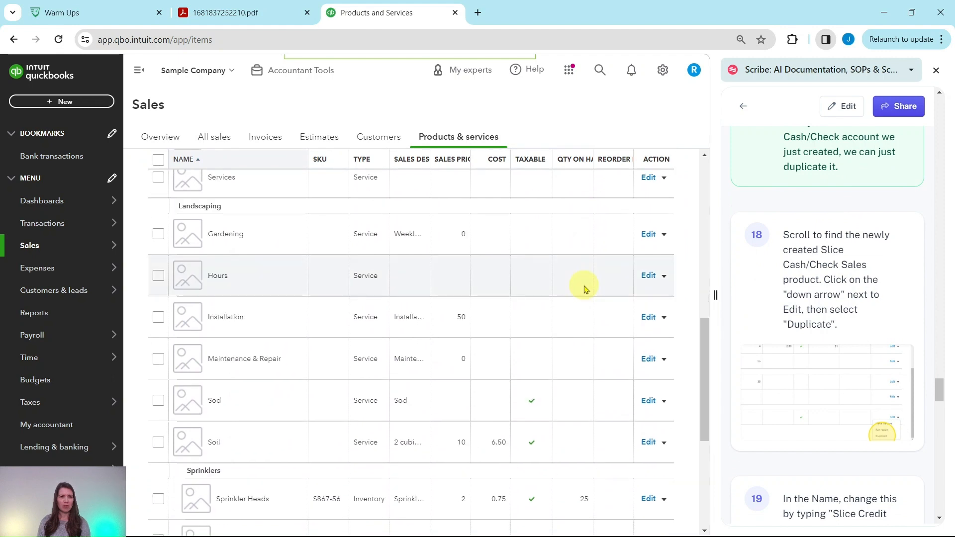
scroll(586, 290, "down", 3)
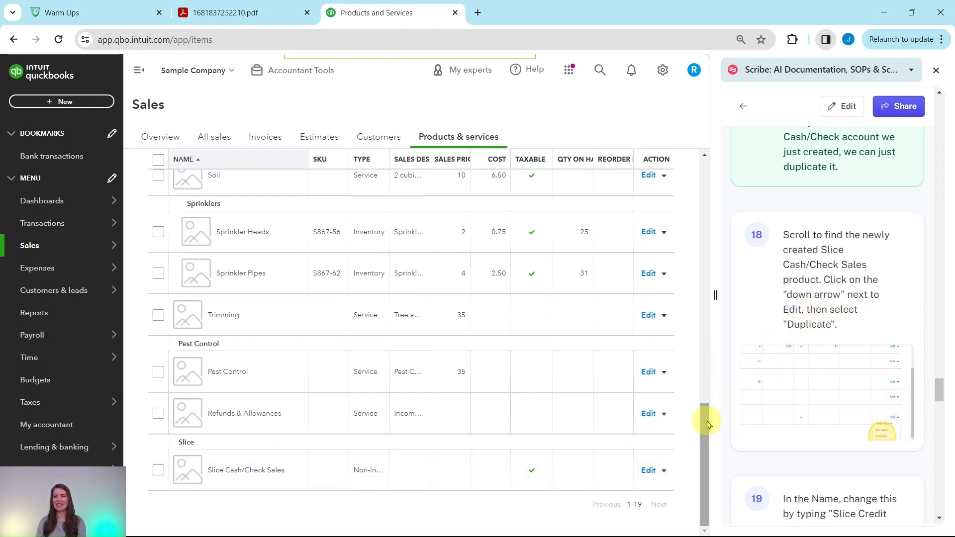
left_click(664, 472)
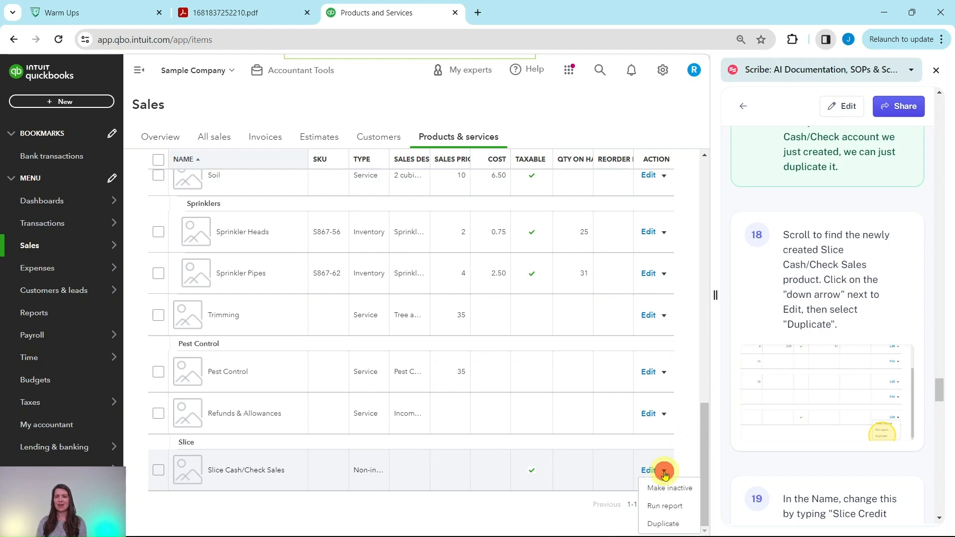
left_click(670, 525)
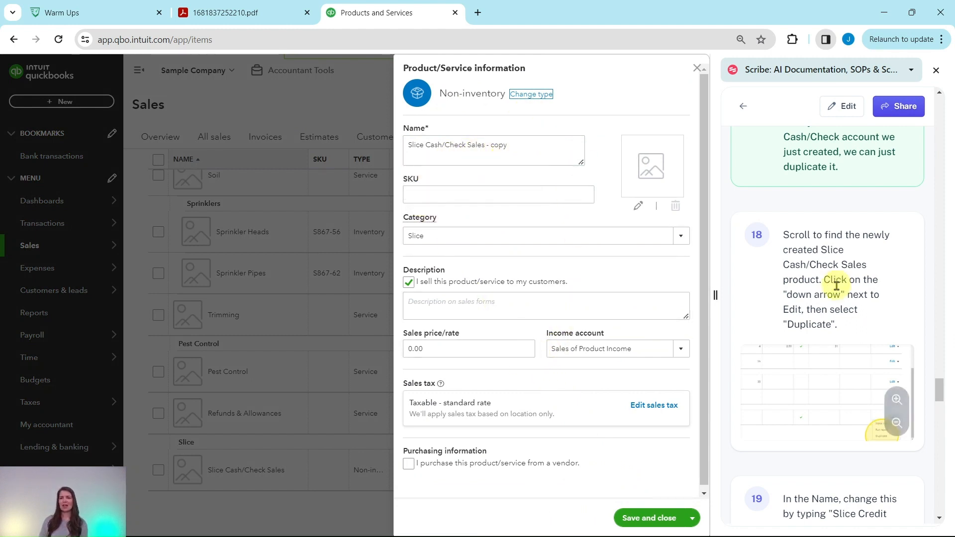
Step: Rename the duplicated item "Slice Credit Card Sales", and save and close it
scroll(837, 286, "down", 4)
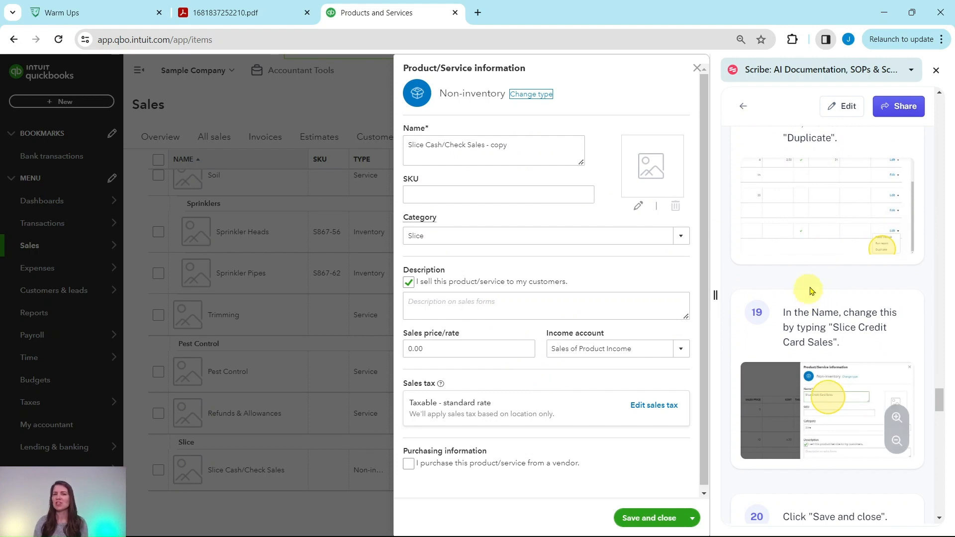
scroll(817, 267, "down", 1)
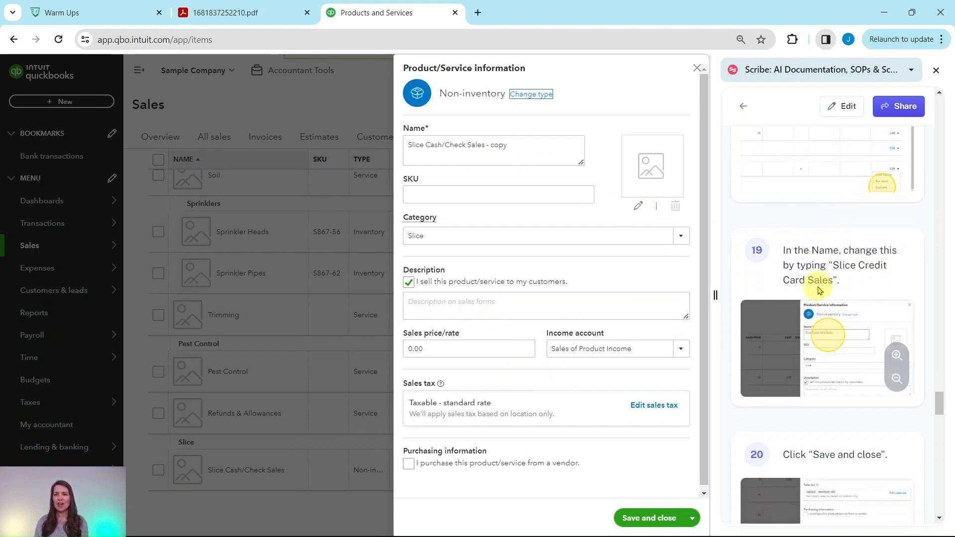
left_click_drag(512, 145, 461, 150)
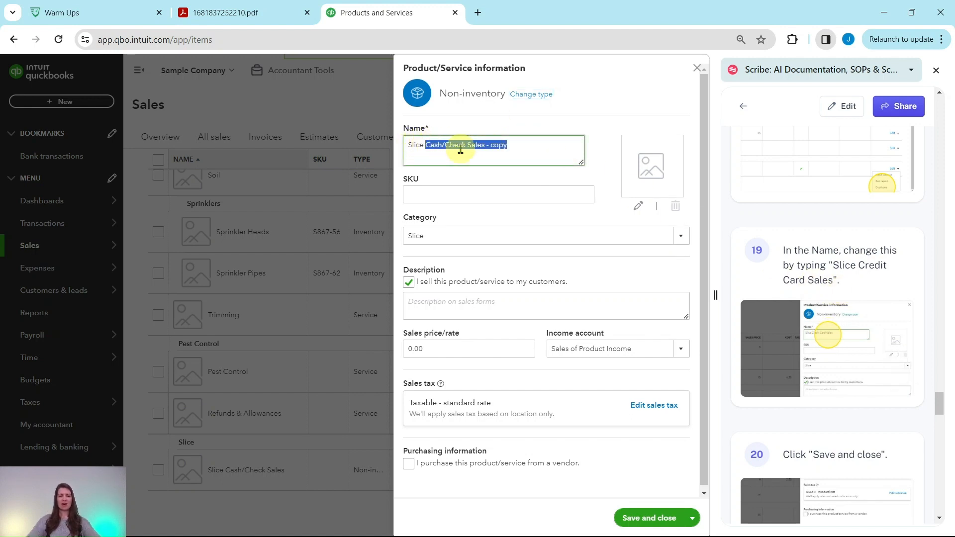
type("Credit Card Sales")
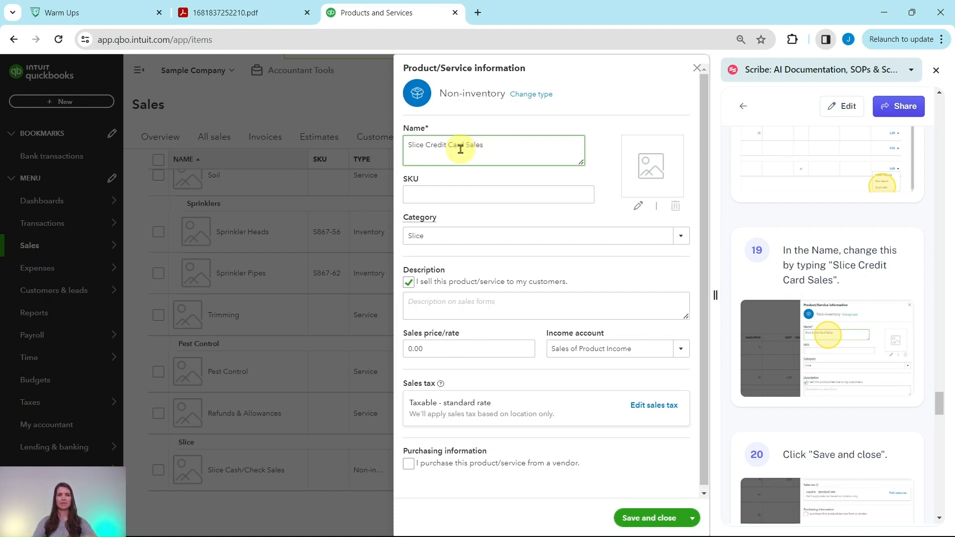
scroll(823, 189, "down", 5)
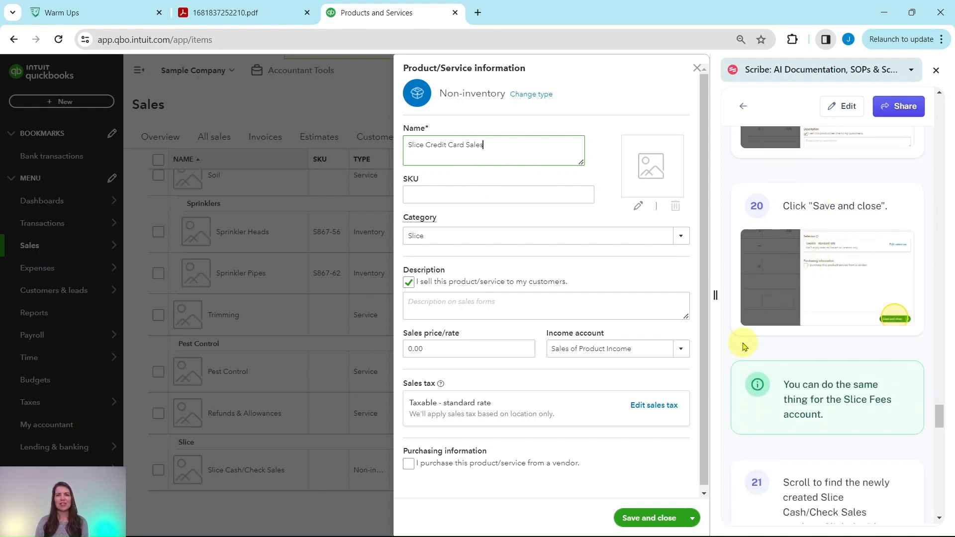
left_click(657, 520)
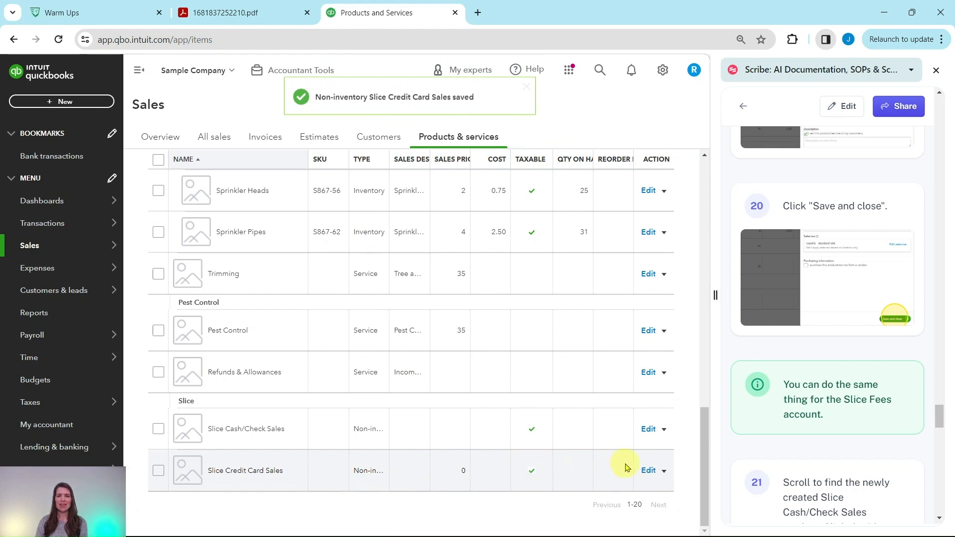
Step: Make another duplicate of the Slice Cash/Check Sales item and name the copy "Slice Fees"
scroll(823, 394, "down", 3)
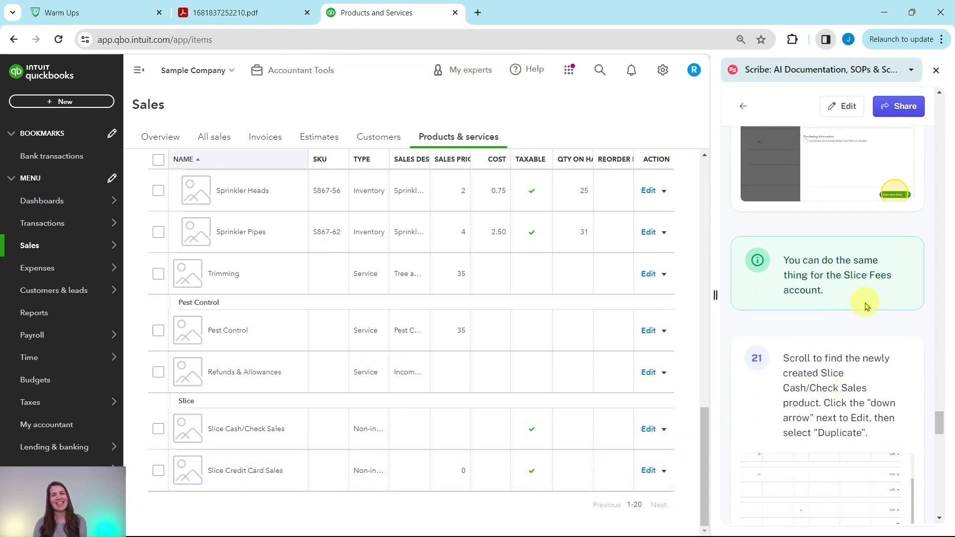
scroll(866, 308, "down", 3)
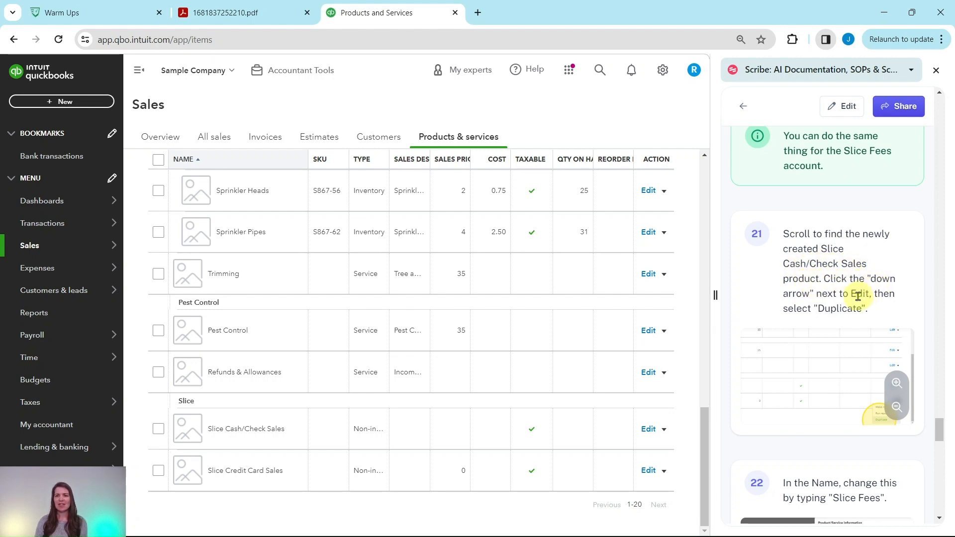
left_click(665, 431)
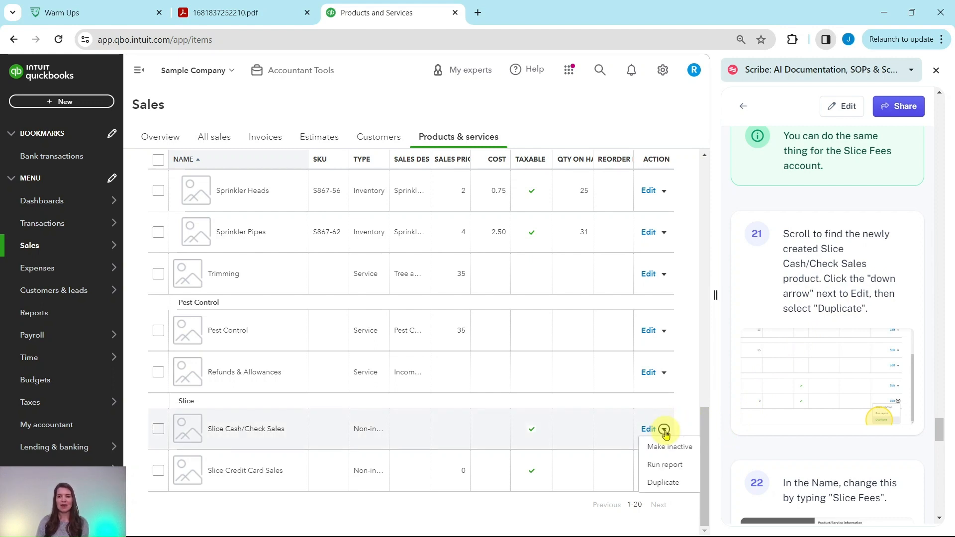
left_click(663, 482)
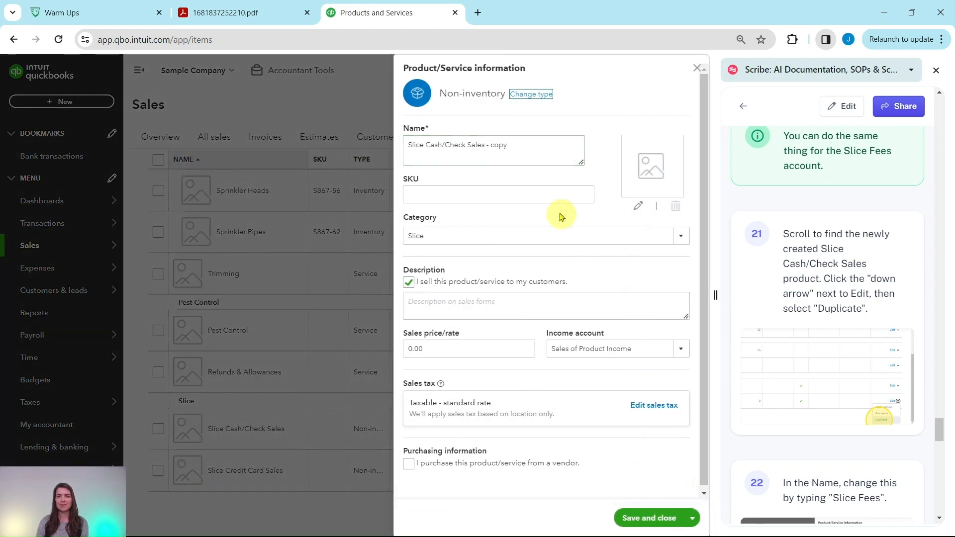
scroll(854, 352, "down", 5)
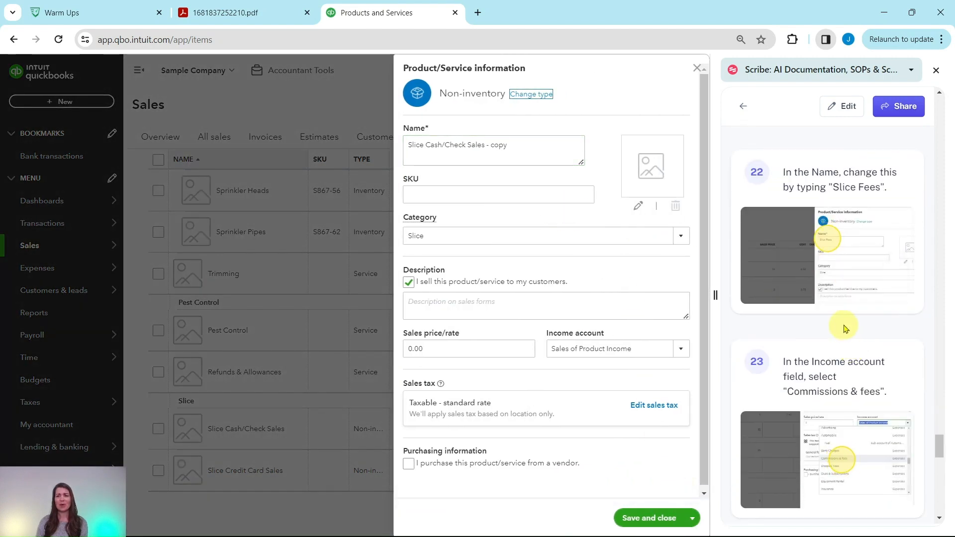
scroll(845, 325, "down", 1)
scroll(842, 318, "up", 1)
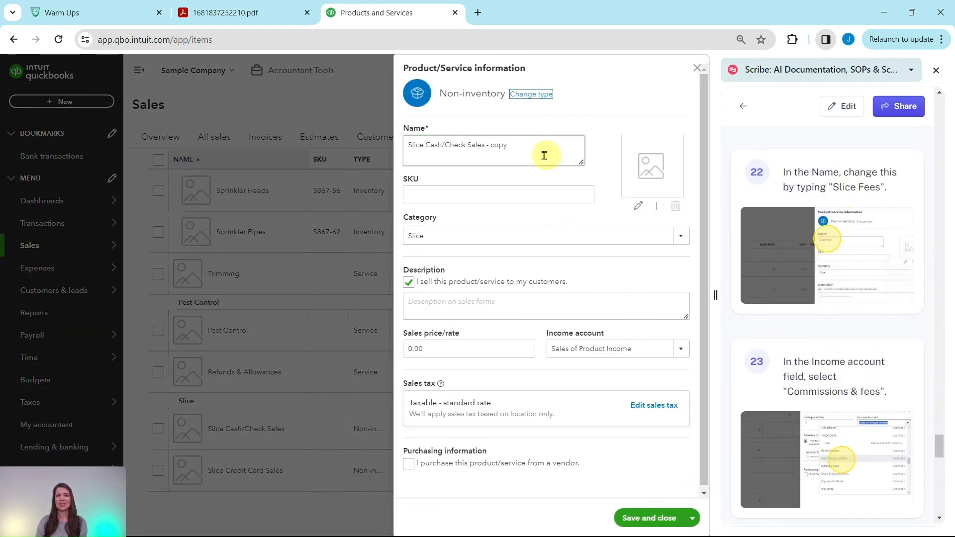
left_click_drag(520, 149, 424, 146)
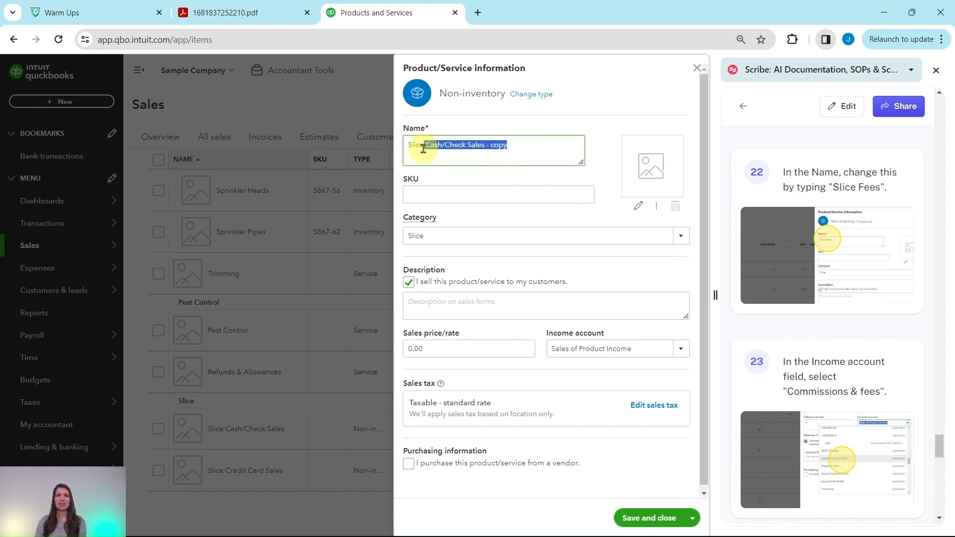
key("BackSpace")
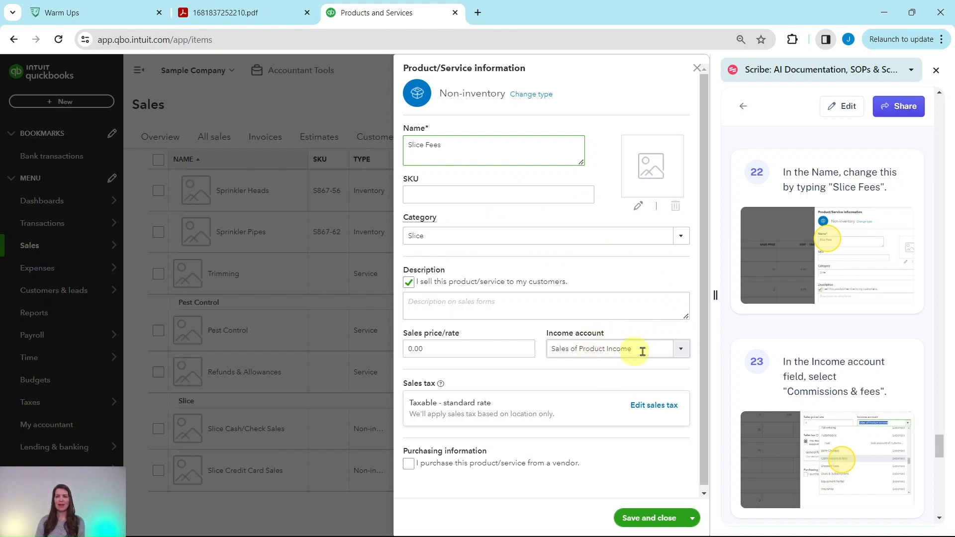
Step: Set the Slice Fees item's income account to Commissions & fees, and save and close the item
scroll(793, 359, "down", 3)
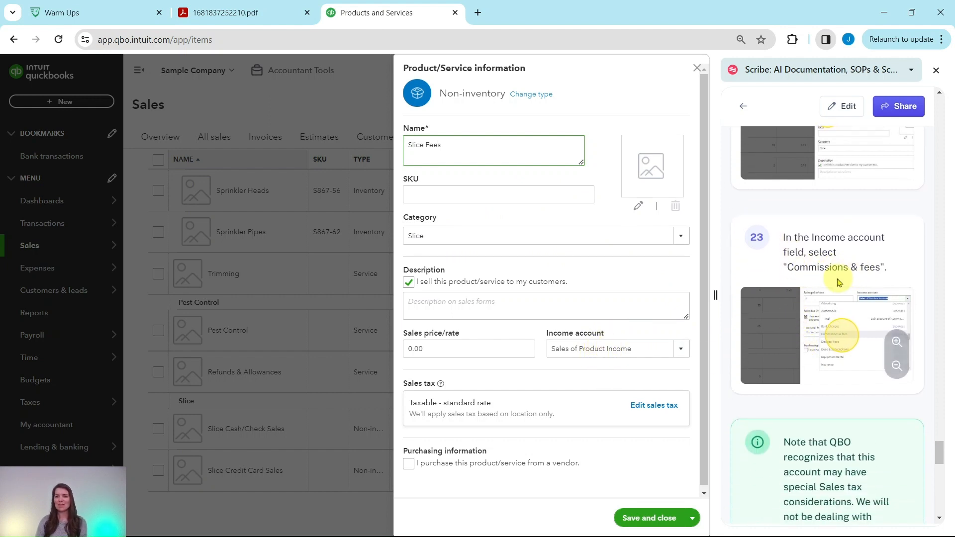
left_click(679, 349)
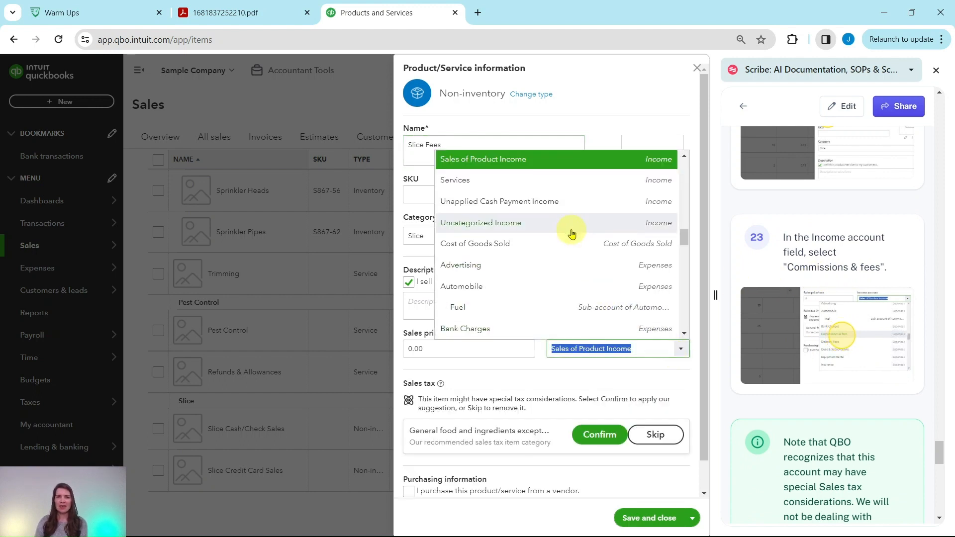
scroll(572, 230, "down", 3)
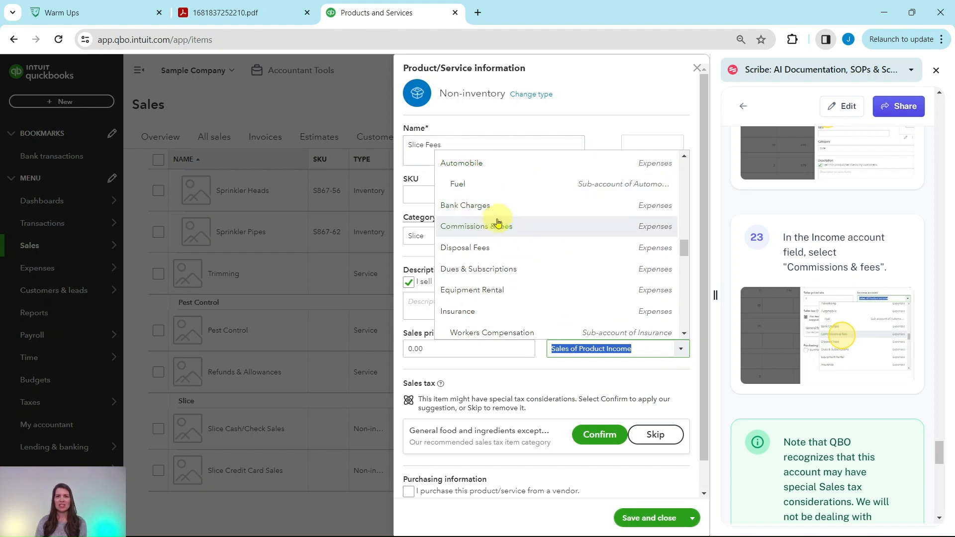
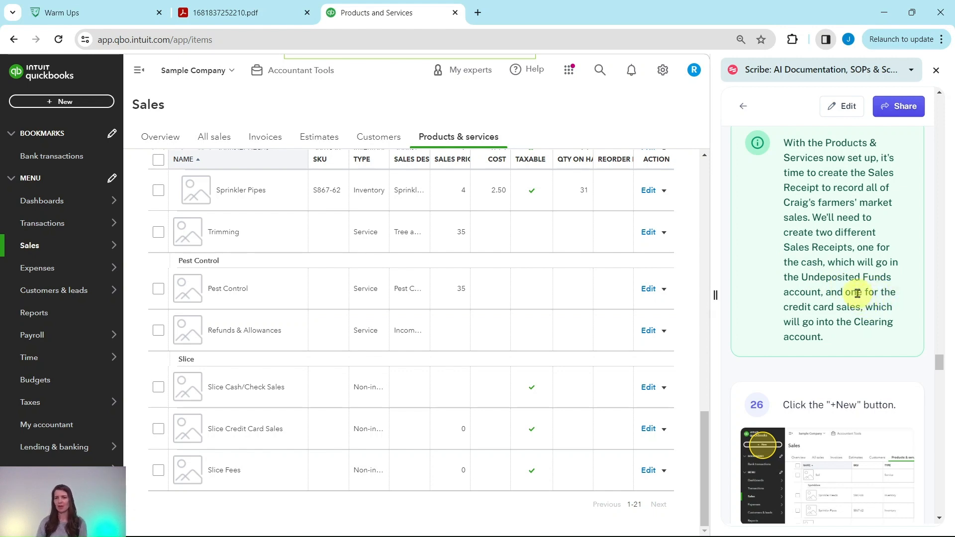
Step: Read the guide's note on recording the market sales and start a new sales receipt
scroll(853, 294, "down", 5)
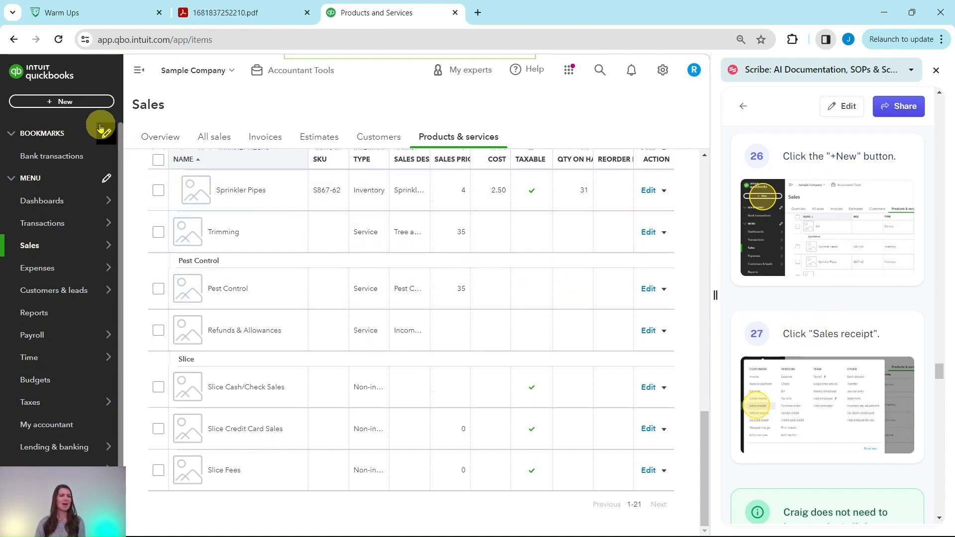
left_click(71, 109)
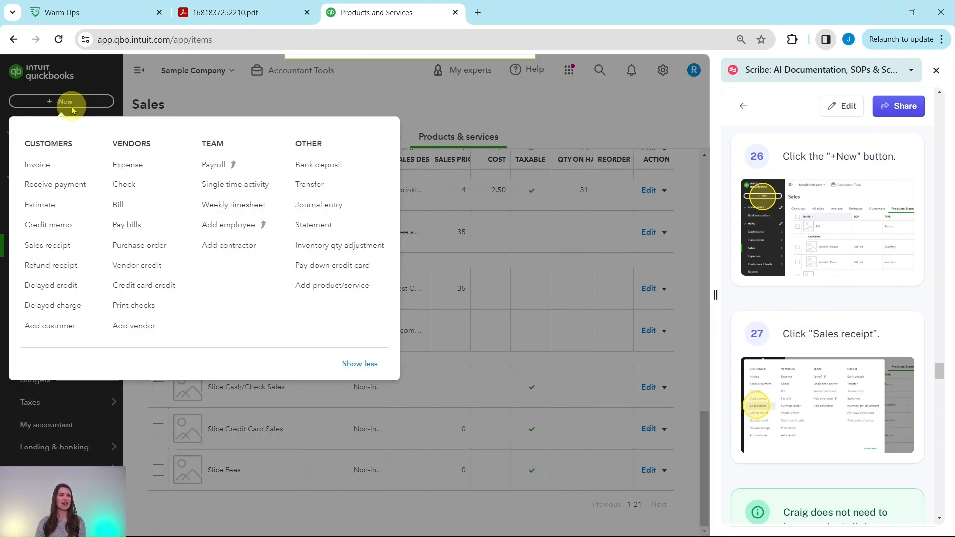
left_click(42, 249)
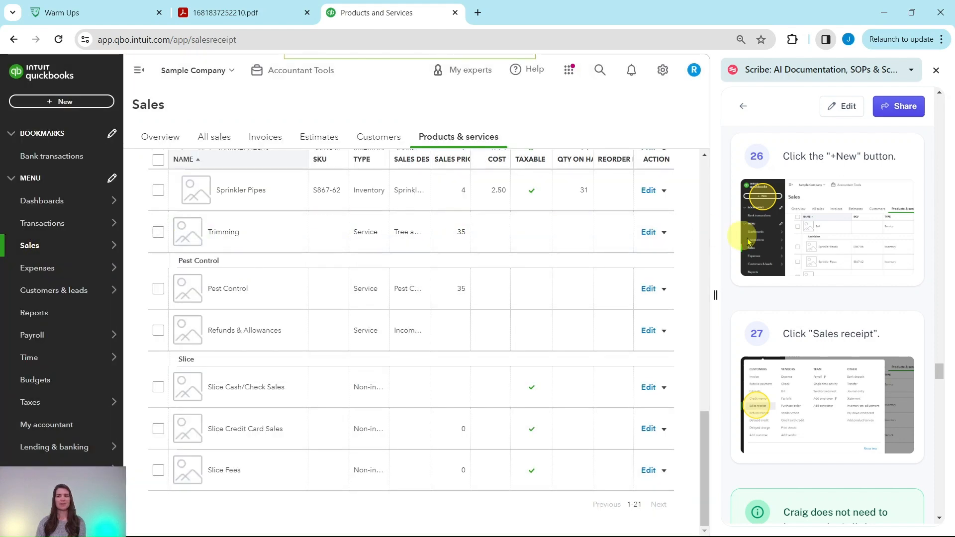
Step: Add "Slice Sales" as a new customer on the sales receipt and save it without further details
scroll(841, 258, "down", 5)
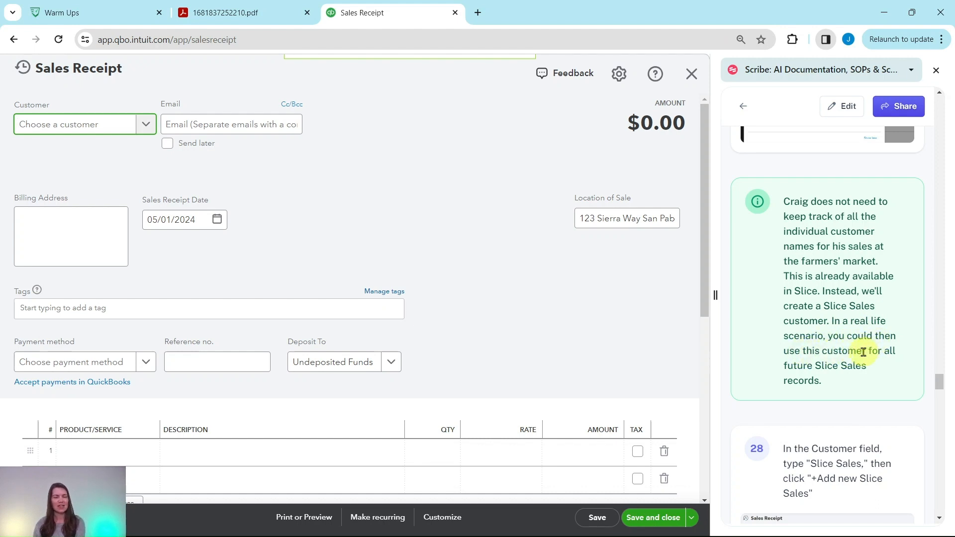
scroll(864, 351, "down", 5)
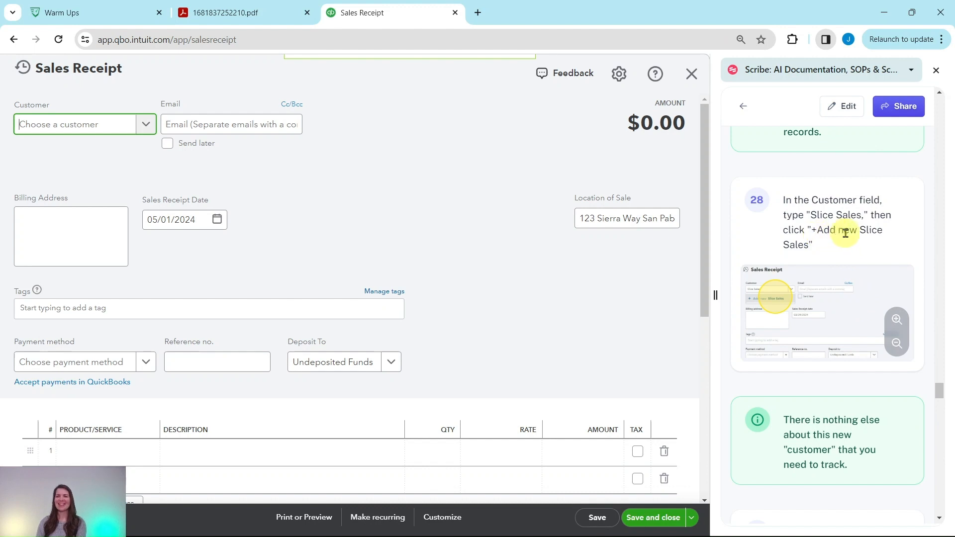
left_click(101, 126)
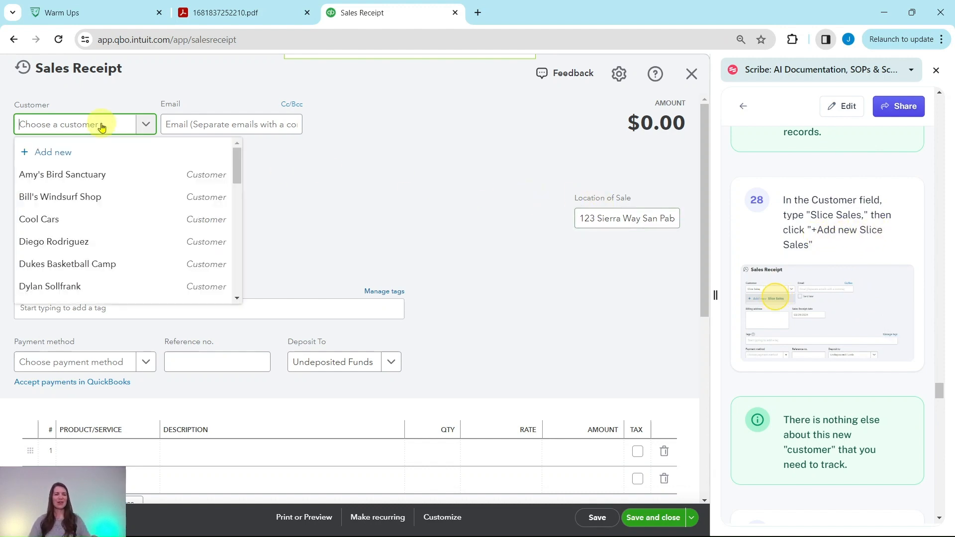
type("Slice Sales")
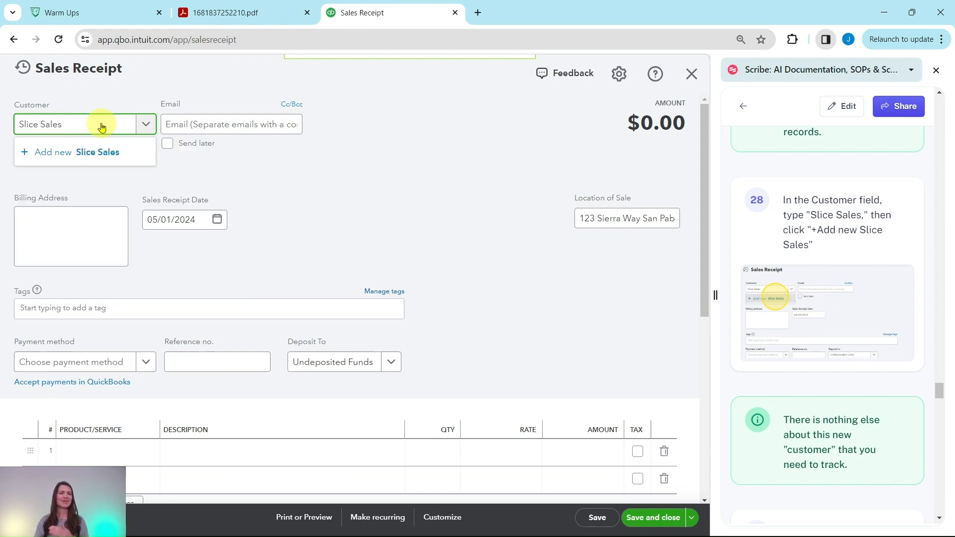
left_click(51, 155)
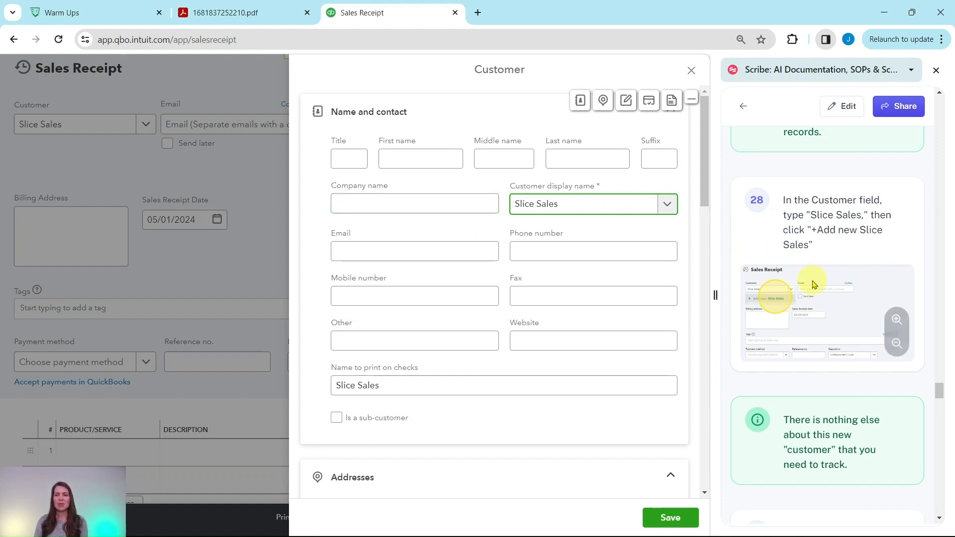
scroll(810, 281, "down", 3)
scroll(811, 281, "down", 4)
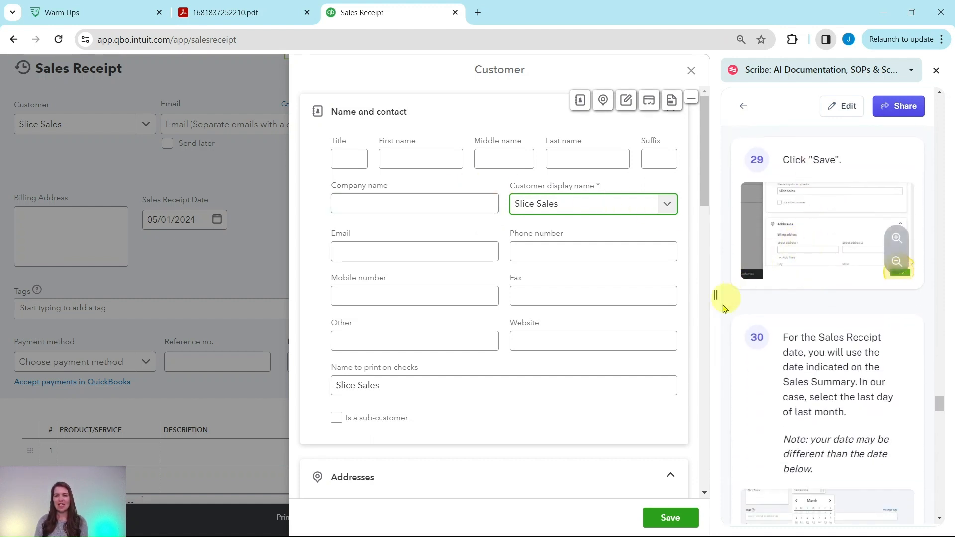
left_click(668, 522)
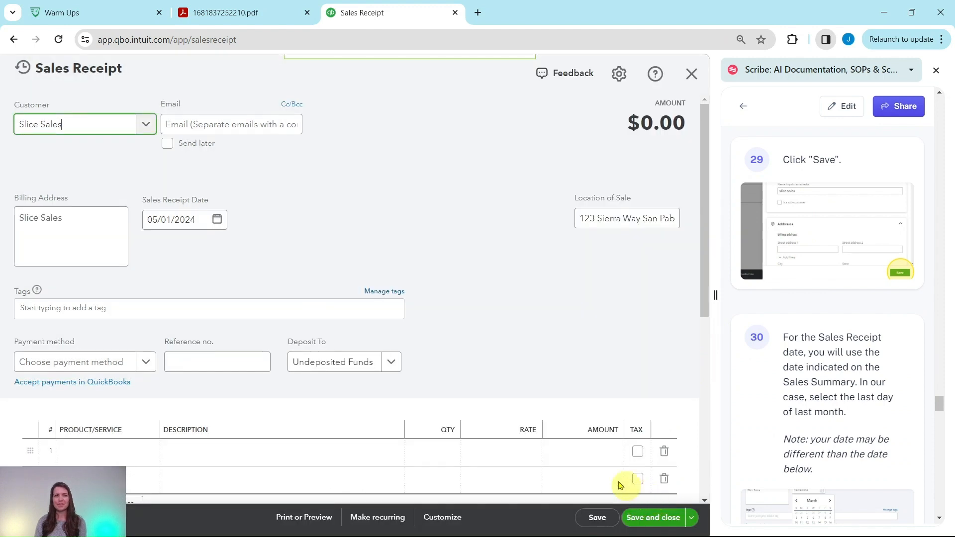
Step: Check the period in the Slice sales summary PDF and set the sales receipt date to 04/30/2024
scroll(866, 284, "down", 4)
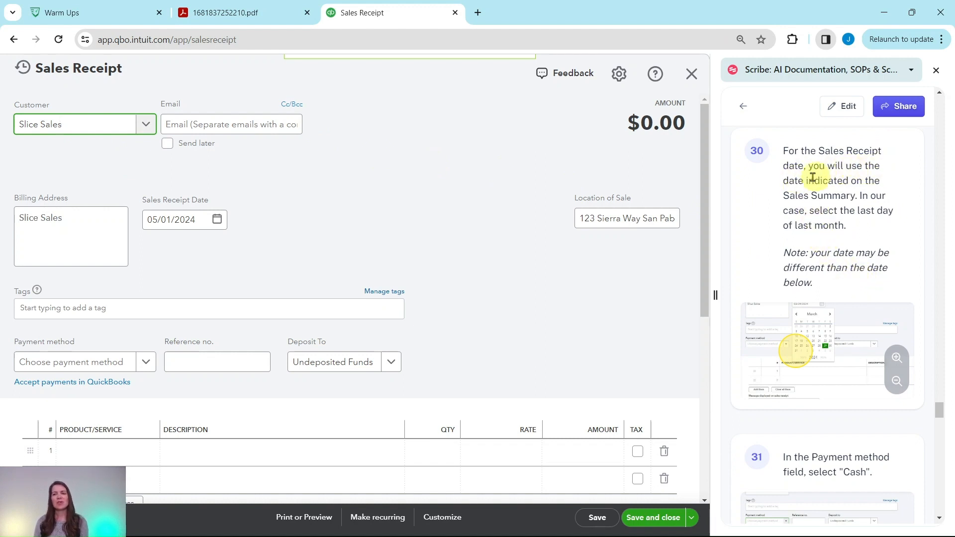
left_click(241, 22)
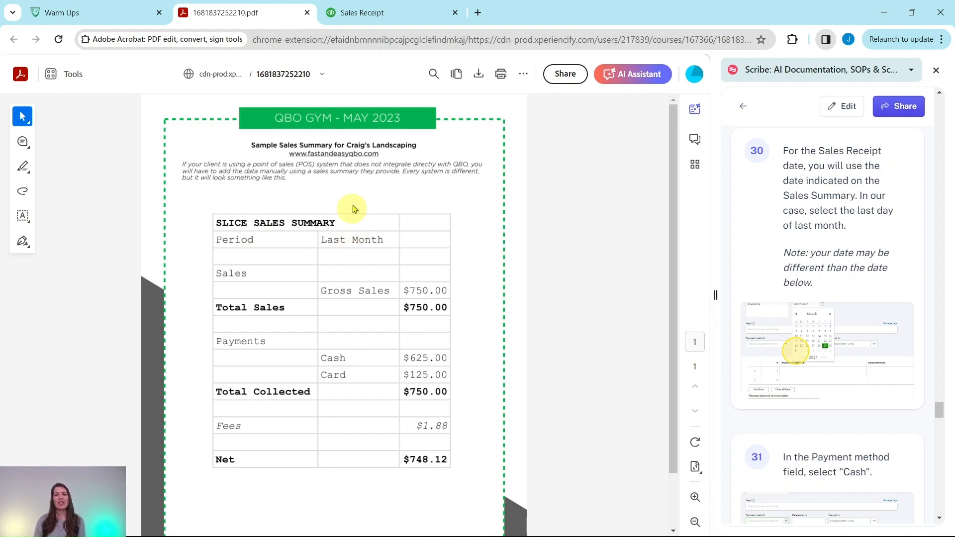
left_click(360, 12)
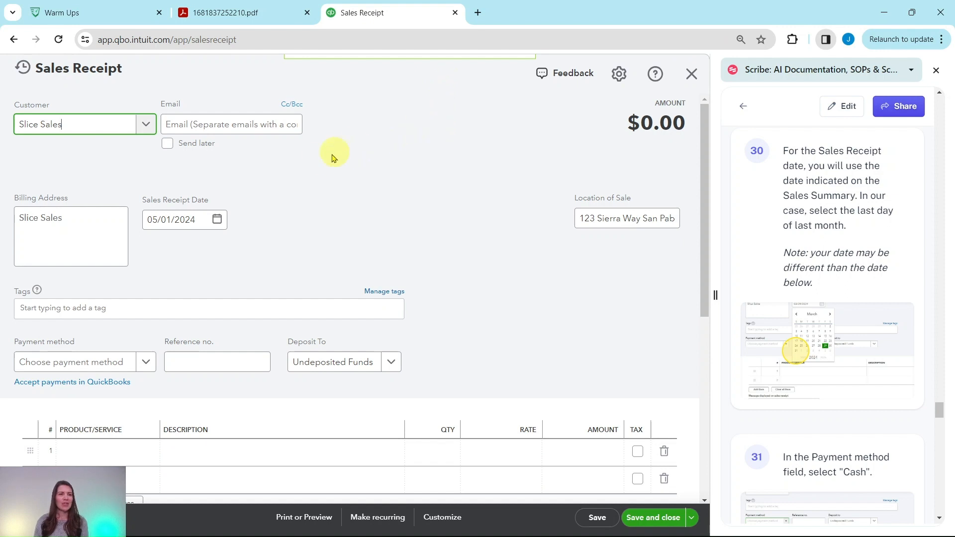
left_click(216, 225)
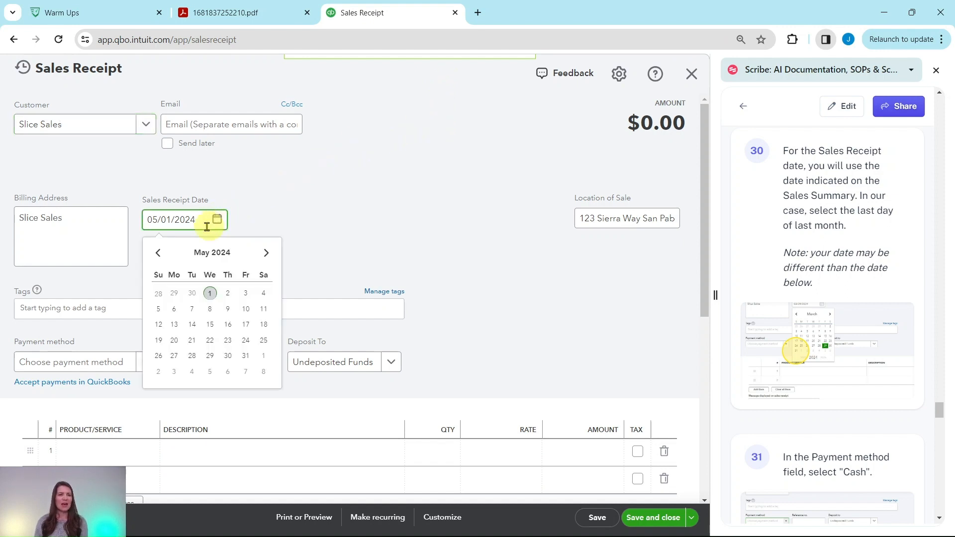
left_click(160, 253)
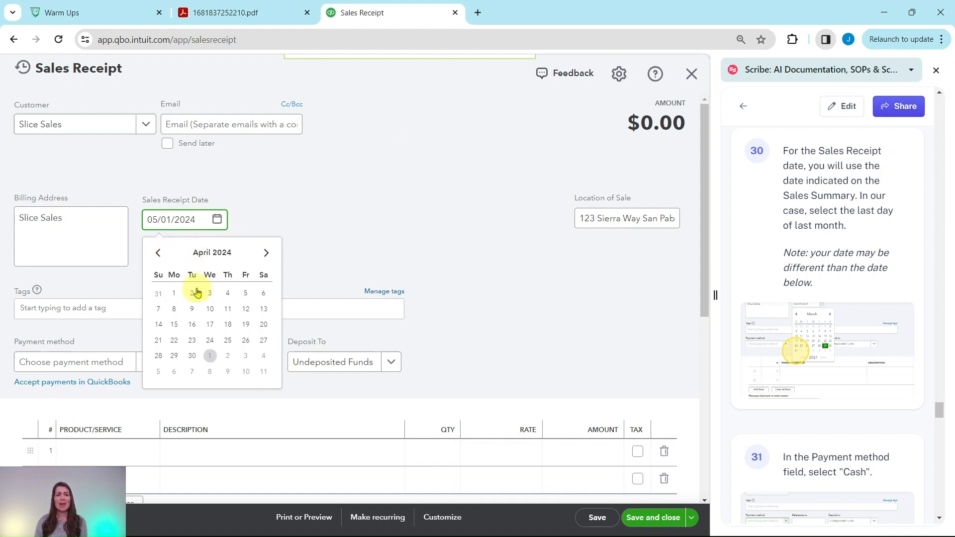
left_click(193, 357)
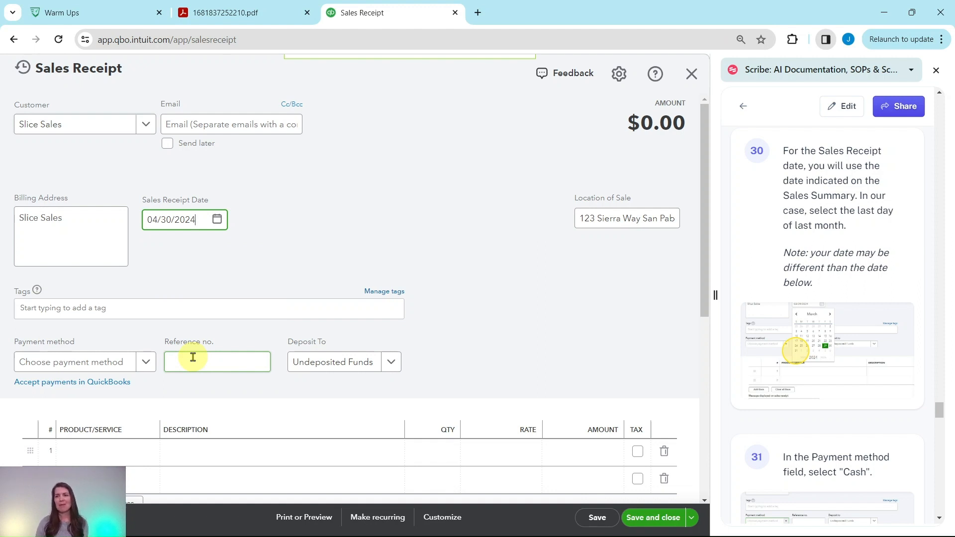
Step: Set the sales receipt's payment method to Cash, keeping Undeposited Funds as the deposit account
scroll(779, 314, "down", 4)
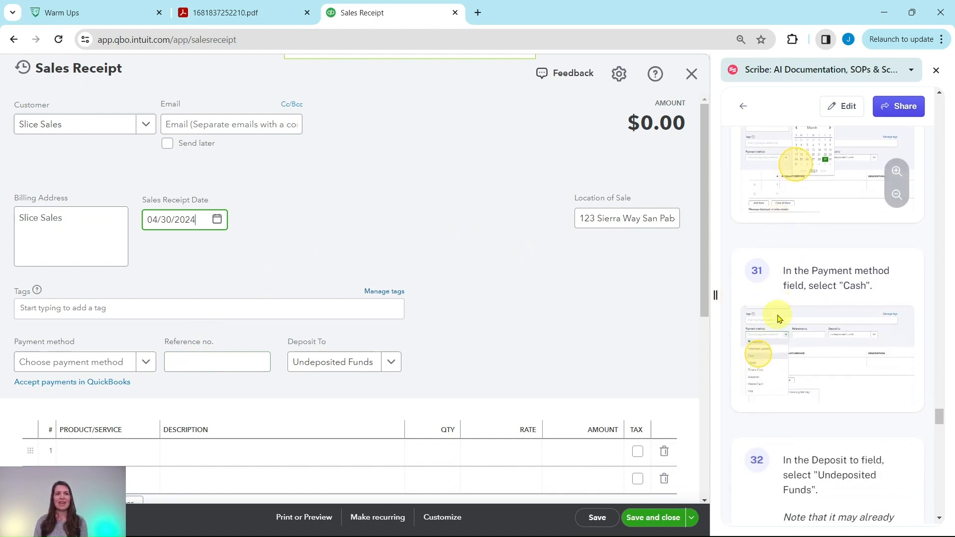
scroll(769, 306, "down", 1)
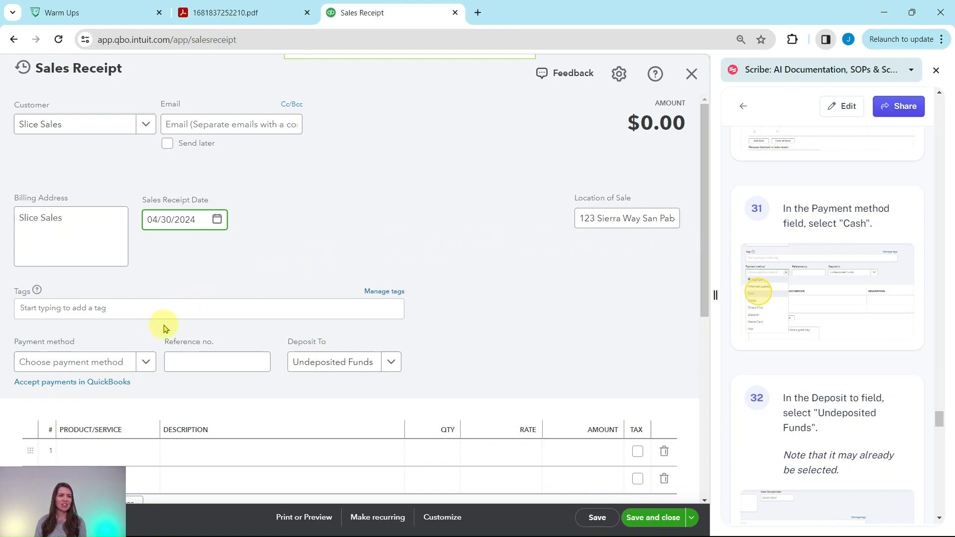
left_click(150, 363)
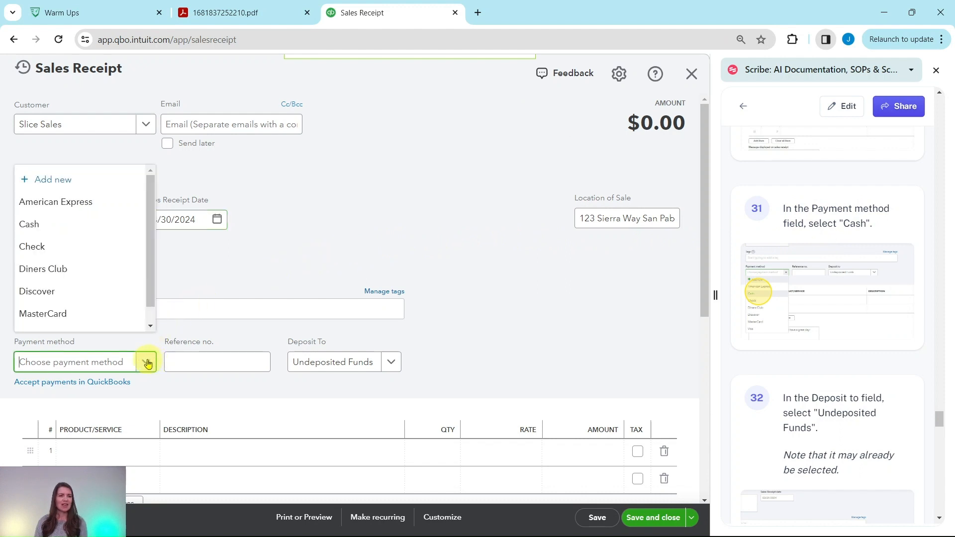
left_click(25, 226)
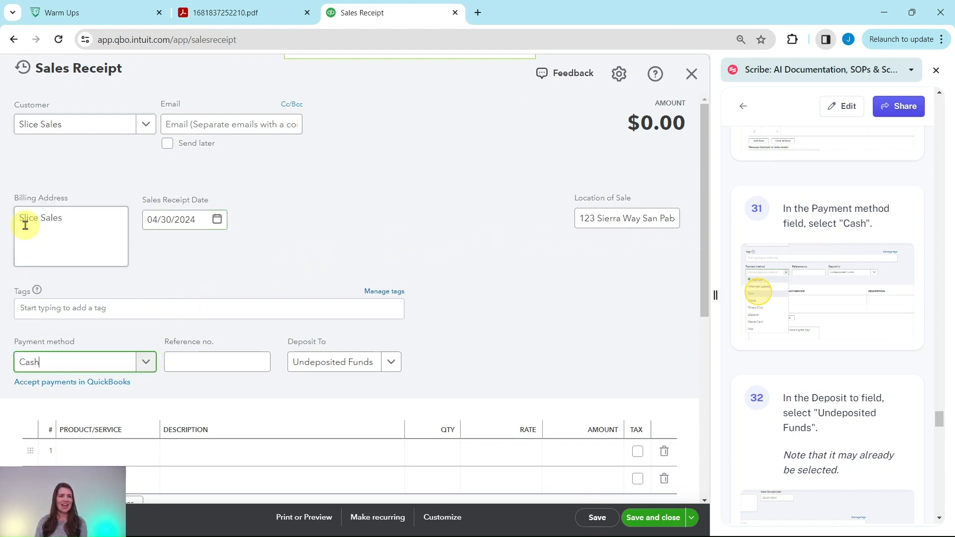
scroll(835, 290, "down", 2)
scroll(834, 290, "down", 2)
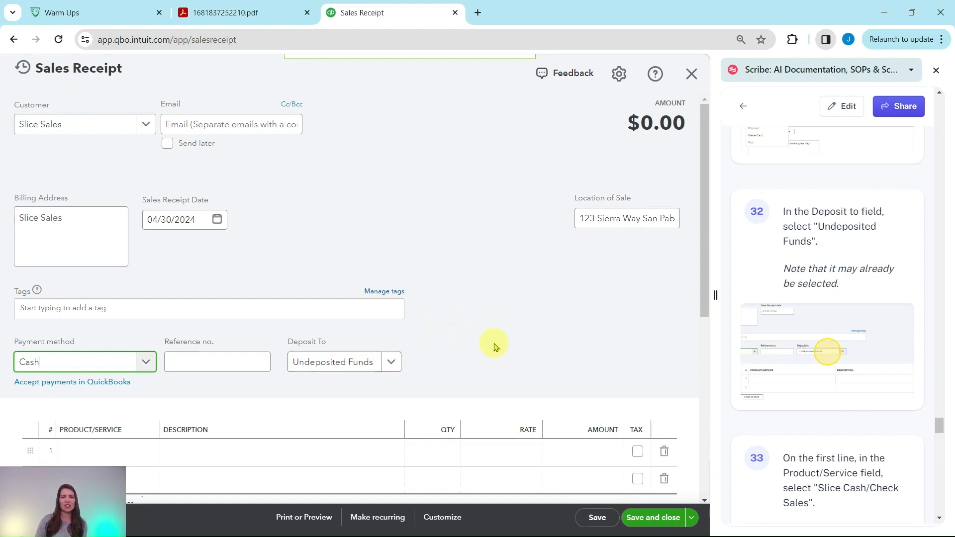
Step: Choose Slice Cash/Check Sales as the product/service on the first line of the sales receipt
scroll(499, 324, "down", 4)
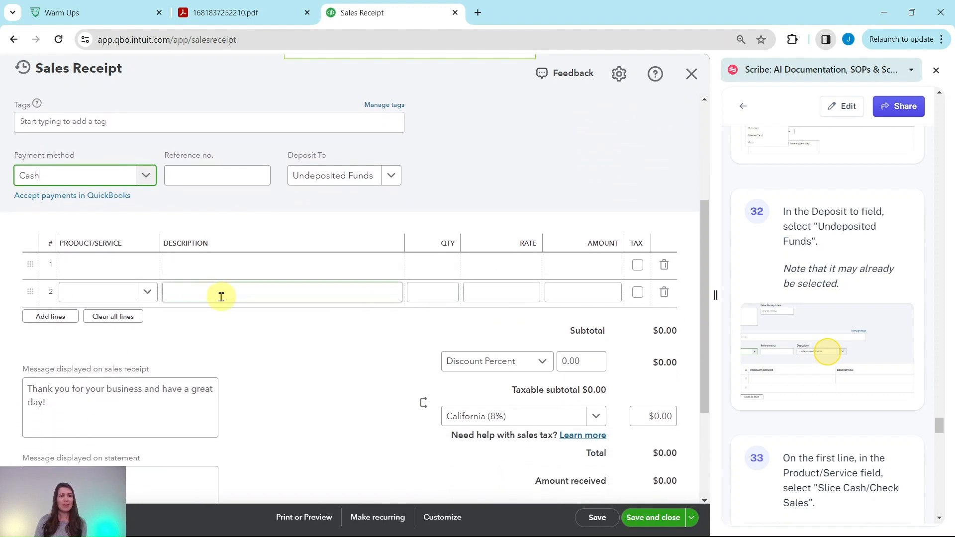
scroll(749, 317, "down", 3)
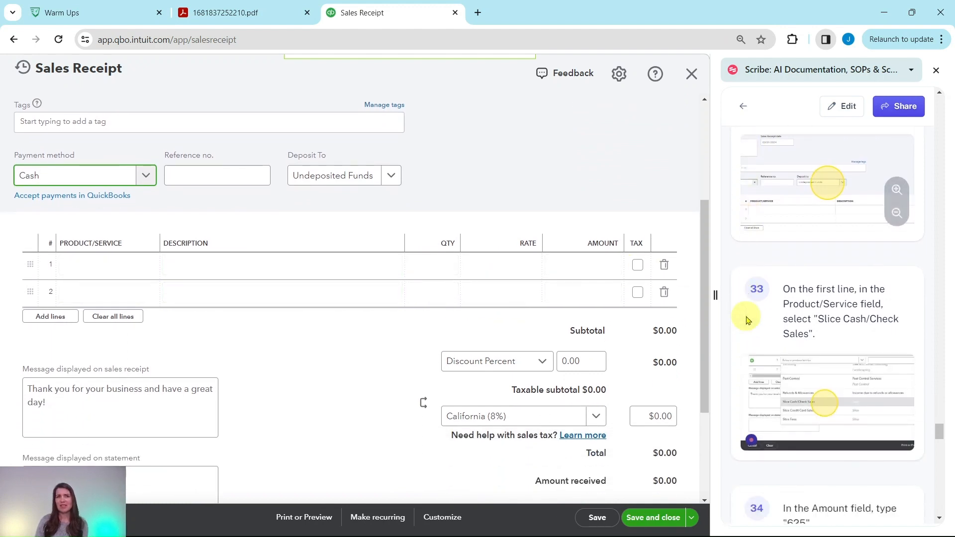
scroll(748, 317, "down", 2)
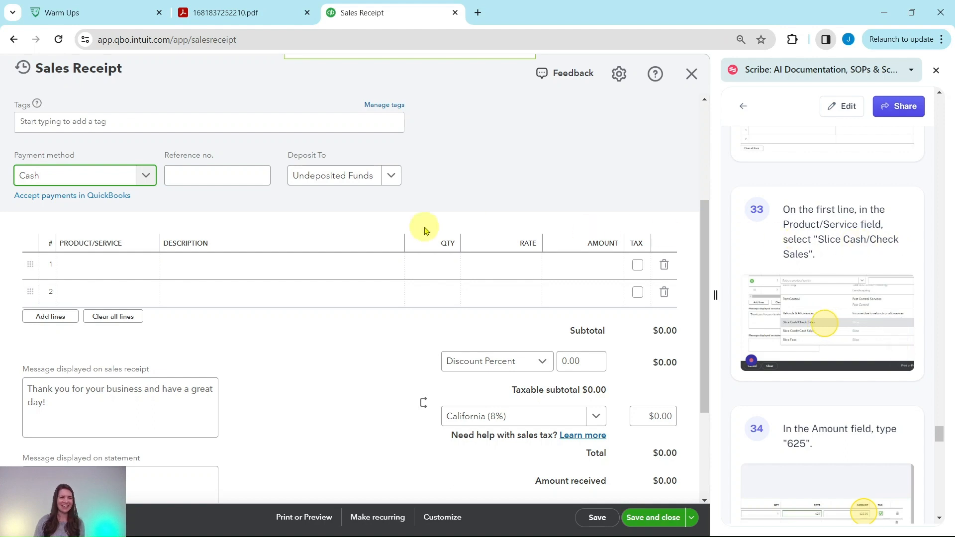
left_click(207, 263)
left_click(109, 206)
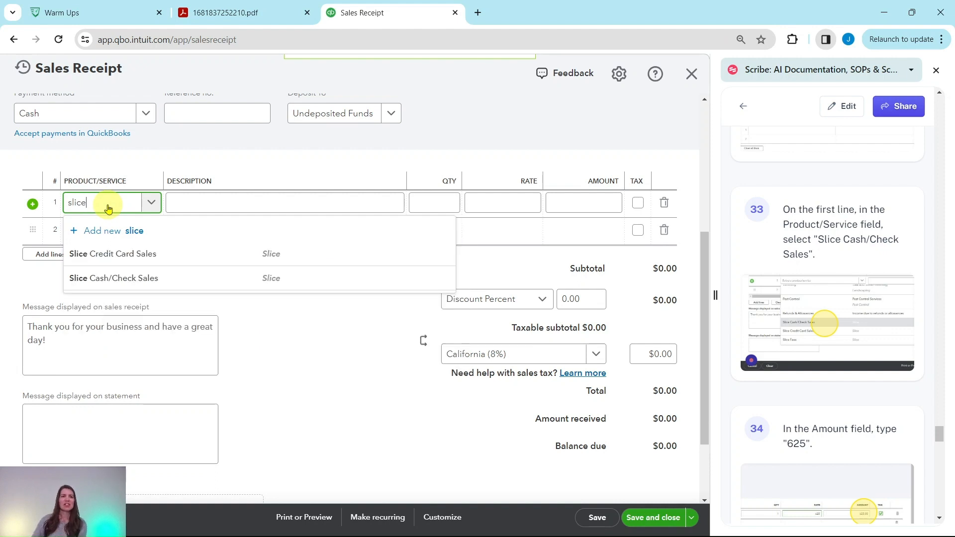
left_click(128, 280)
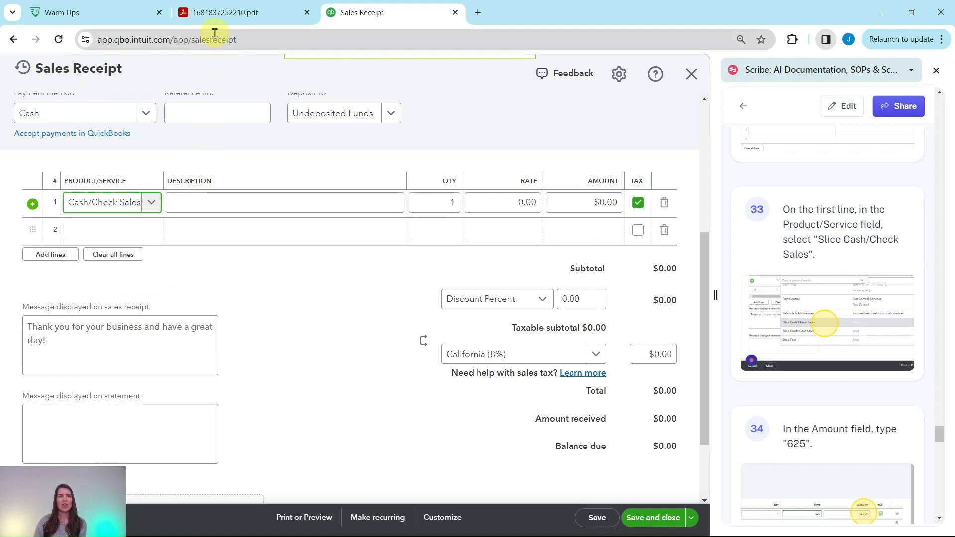
Step: Look up the cash payments in the Slice sales summary PDF and enter 625 as the first line's amount
left_click(215, 13)
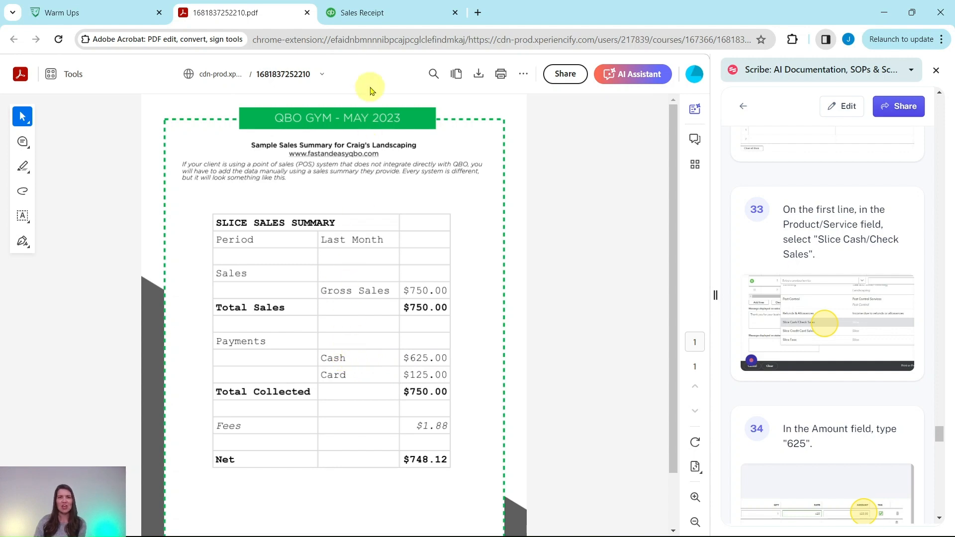
left_click(366, 18)
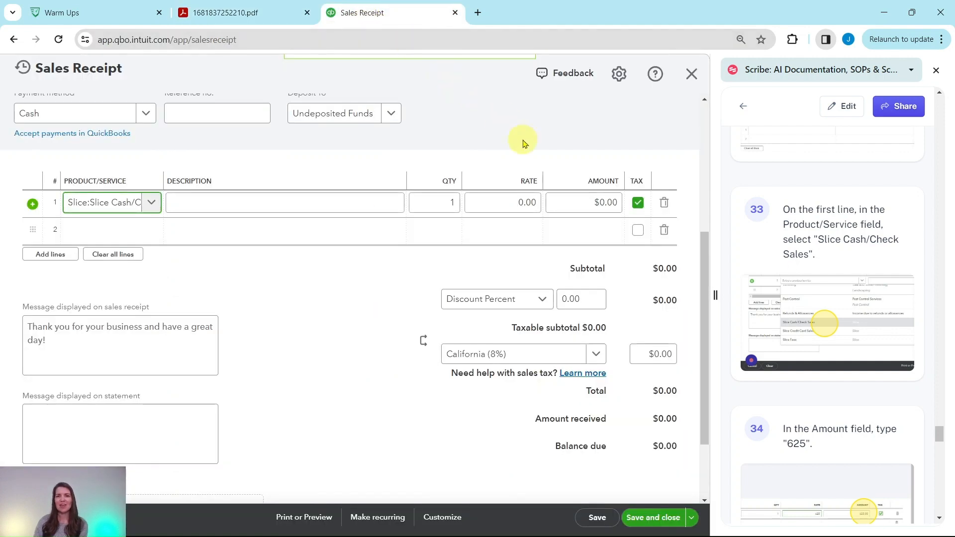
left_click(589, 204)
left_click(592, 204)
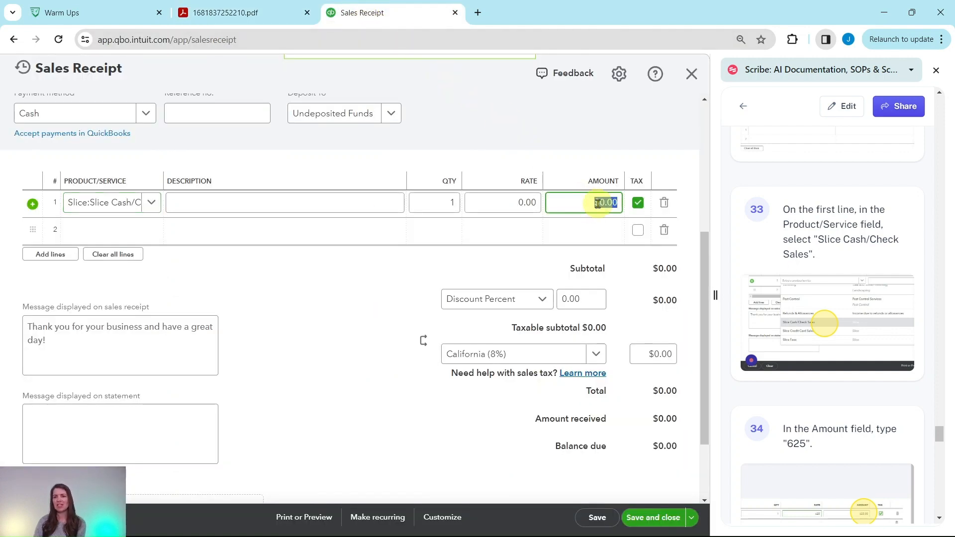
type("625")
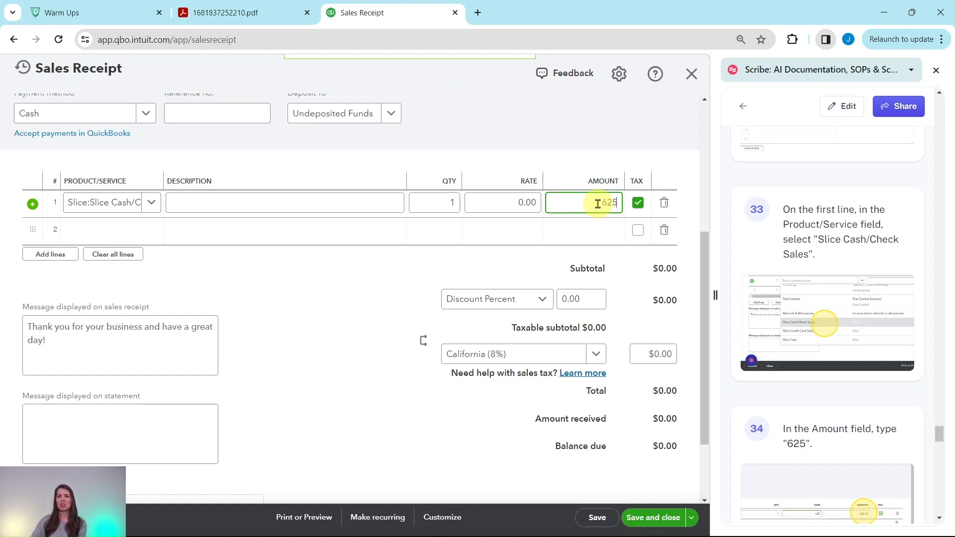
scroll(786, 269, "down", 8)
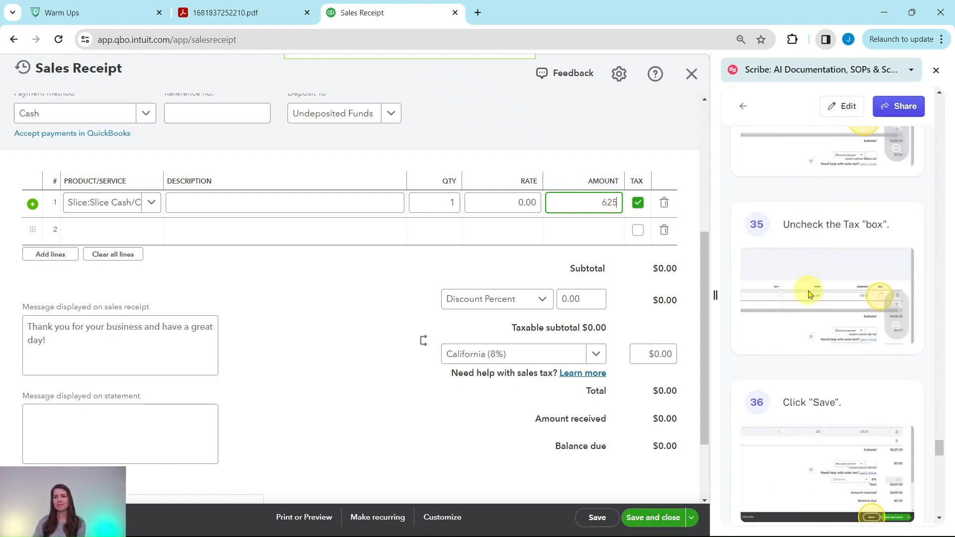
Step: Remove the tax from the first line of the cash sales receipt and save the receipt
scroll(810, 295, "down", 1)
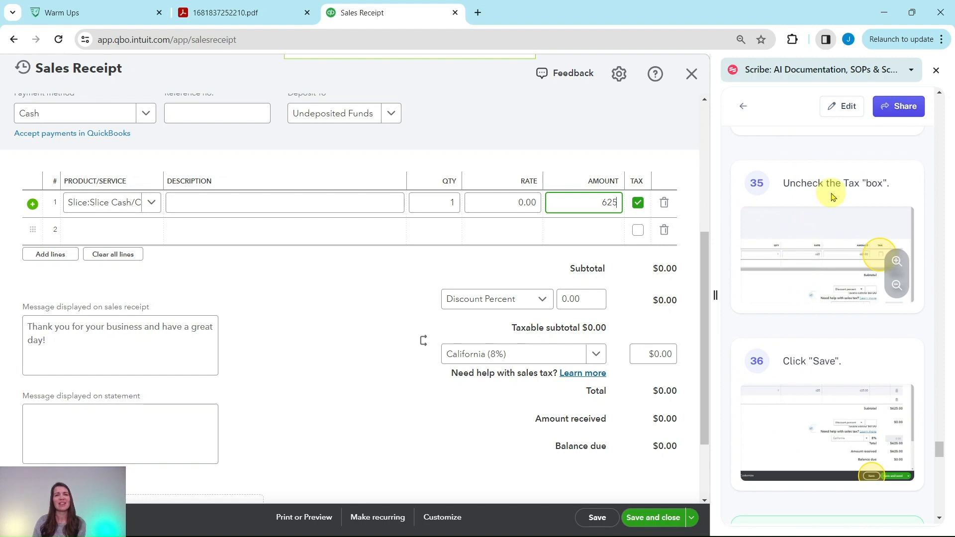
left_click(638, 203)
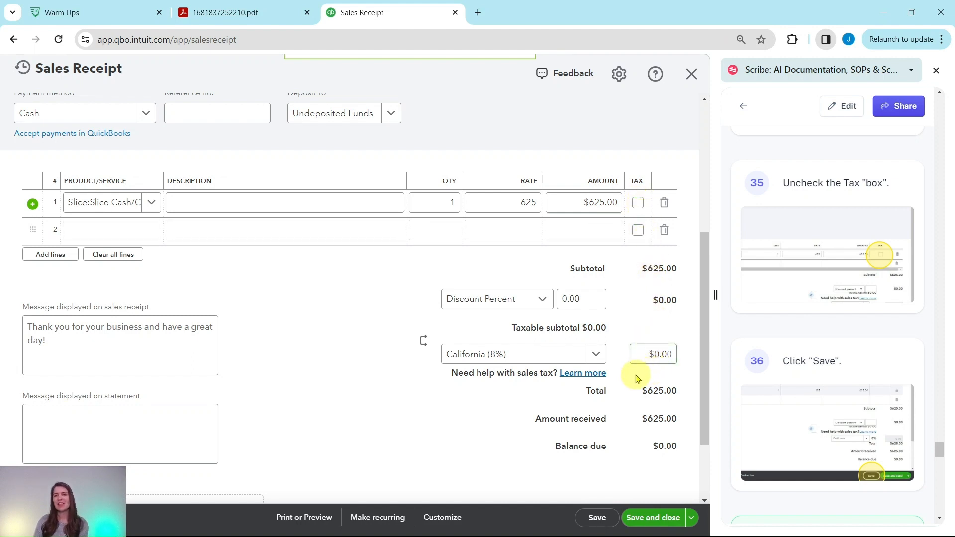
left_click(594, 519)
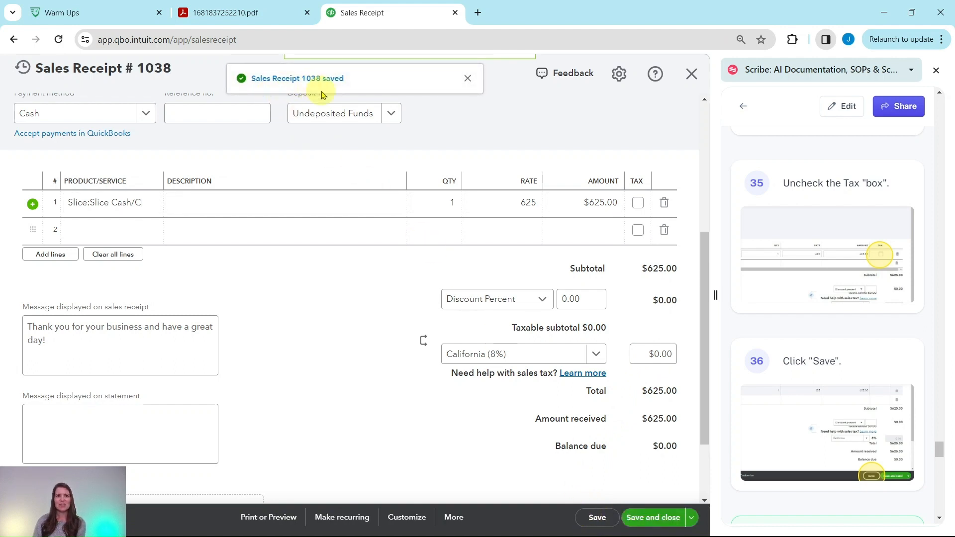
Step: Make a copy of the saved cash sales receipt to use for the credit card sales
scroll(808, 366, "down", 4)
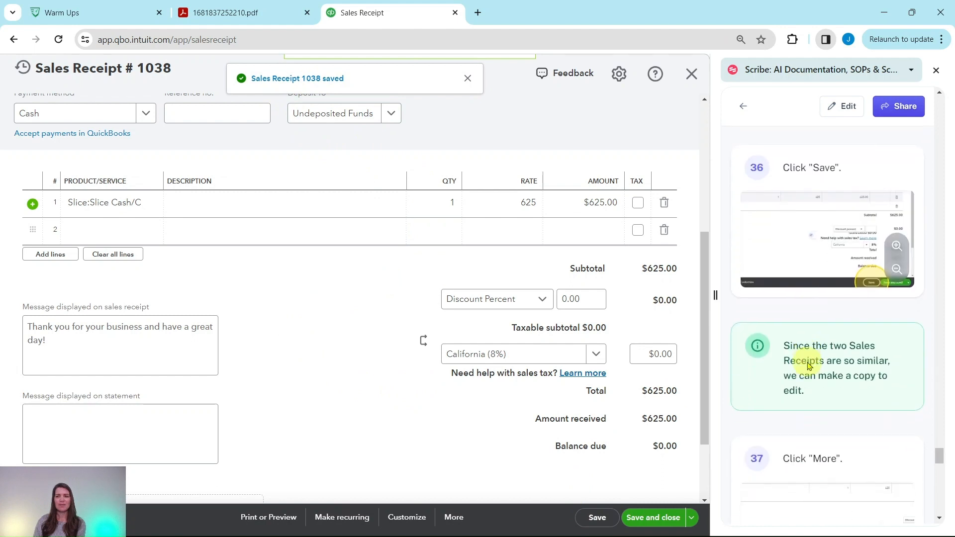
scroll(807, 366, "down", 2)
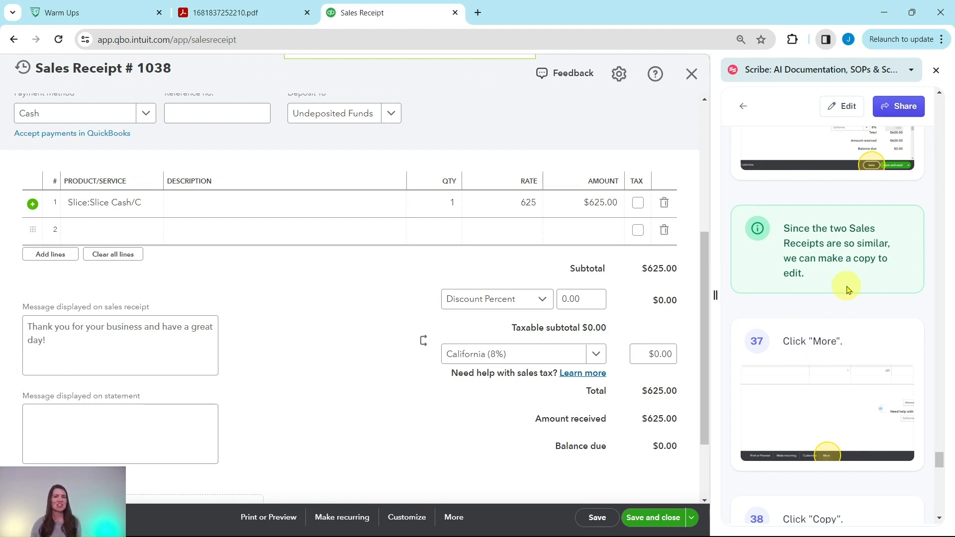
scroll(838, 271, "down", 3)
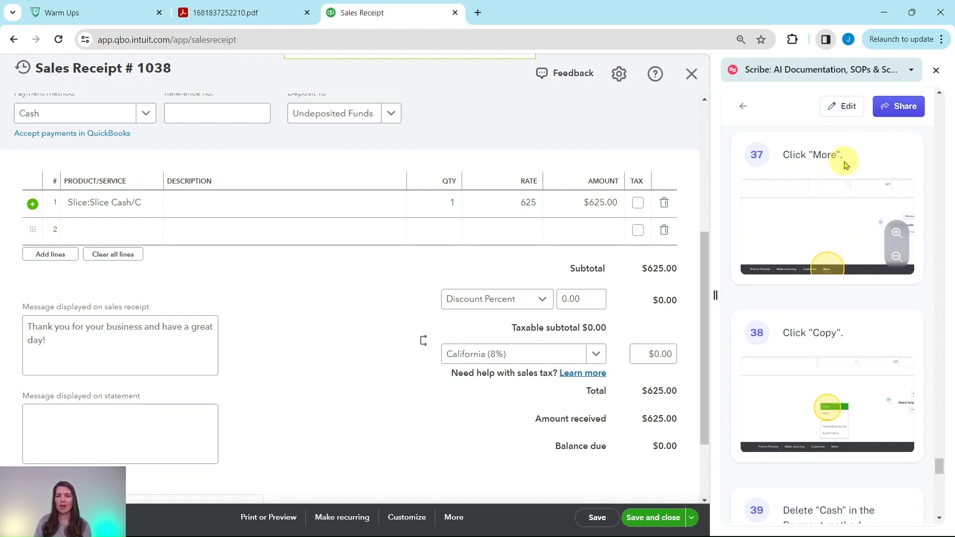
left_click(453, 519)
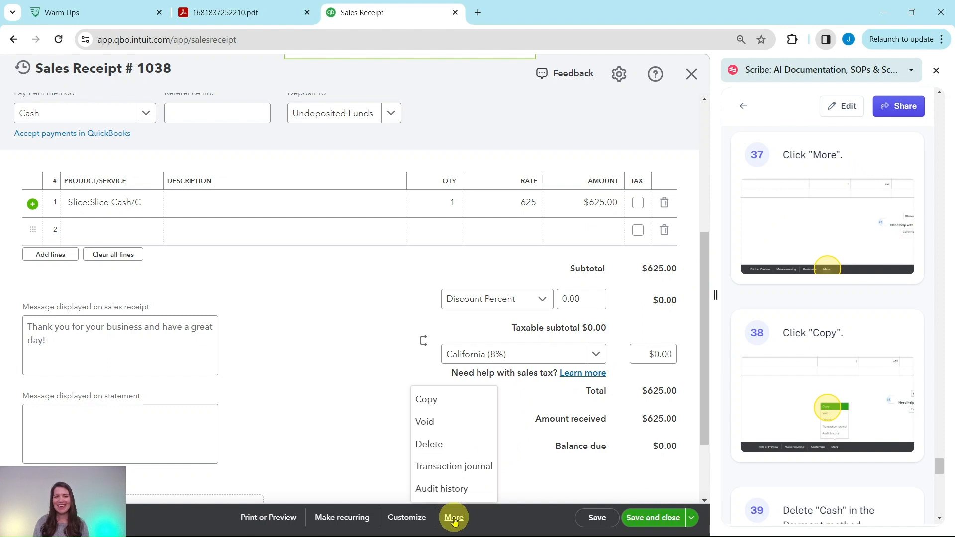
left_click(427, 401)
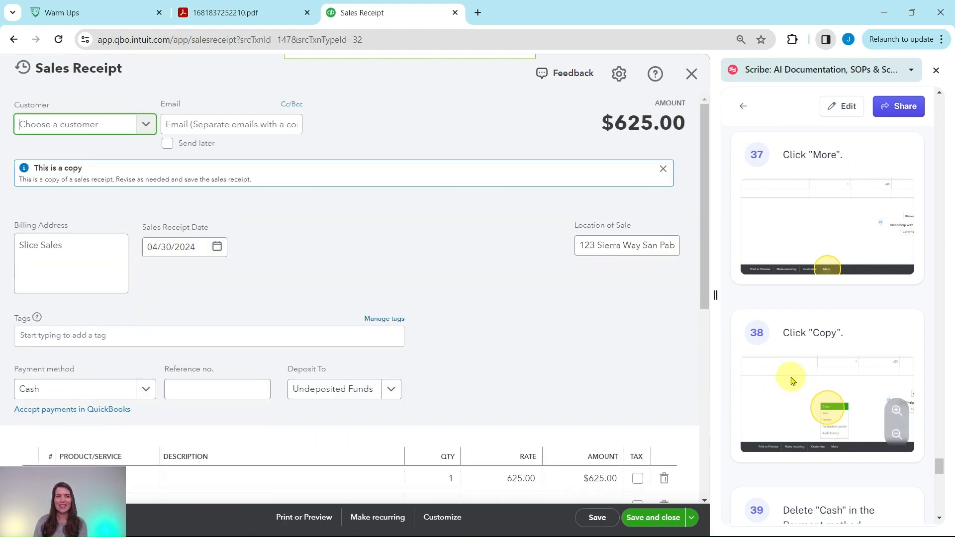
Step: Clear Cash from the copied sales receipt's payment method, leaving it without a payment method
scroll(793, 381, "down", 1)
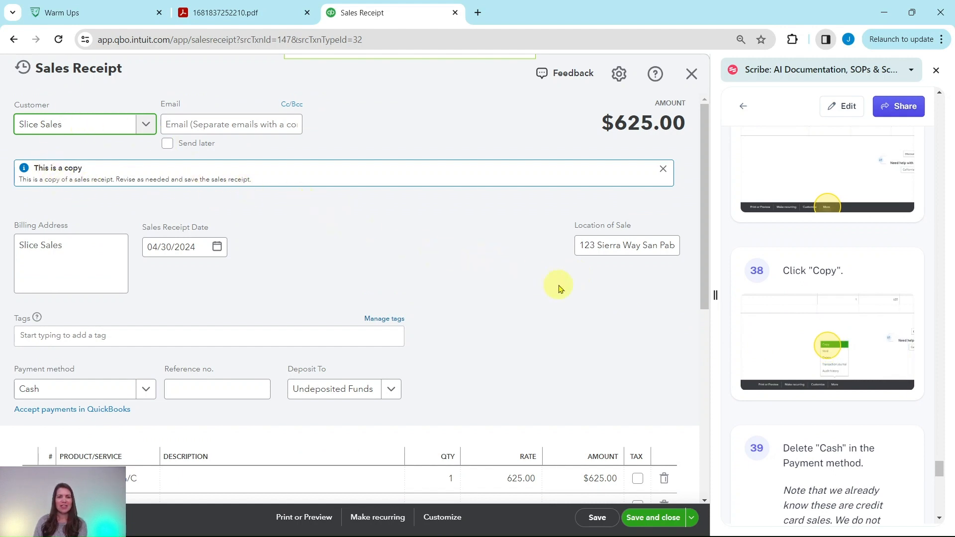
scroll(785, 297, "down", 3)
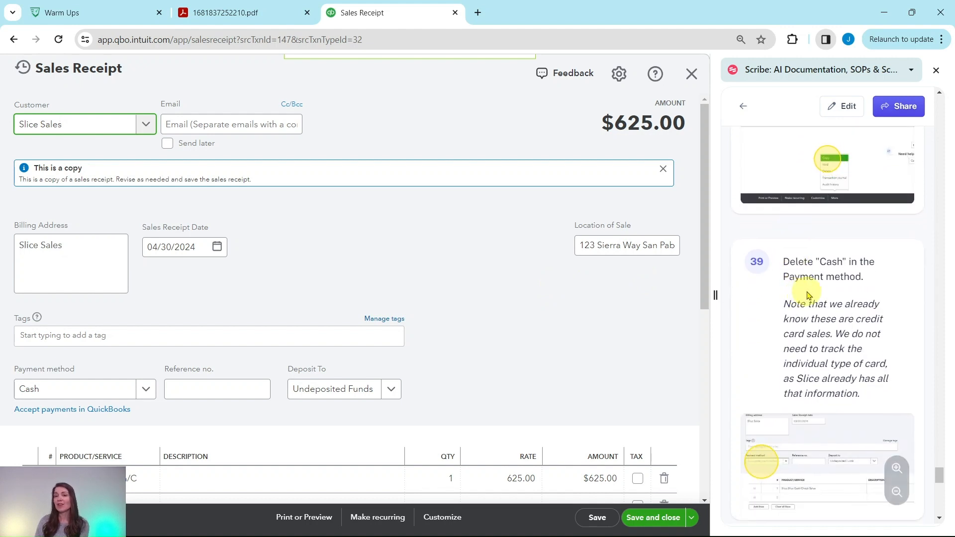
scroll(807, 295, "down", 1)
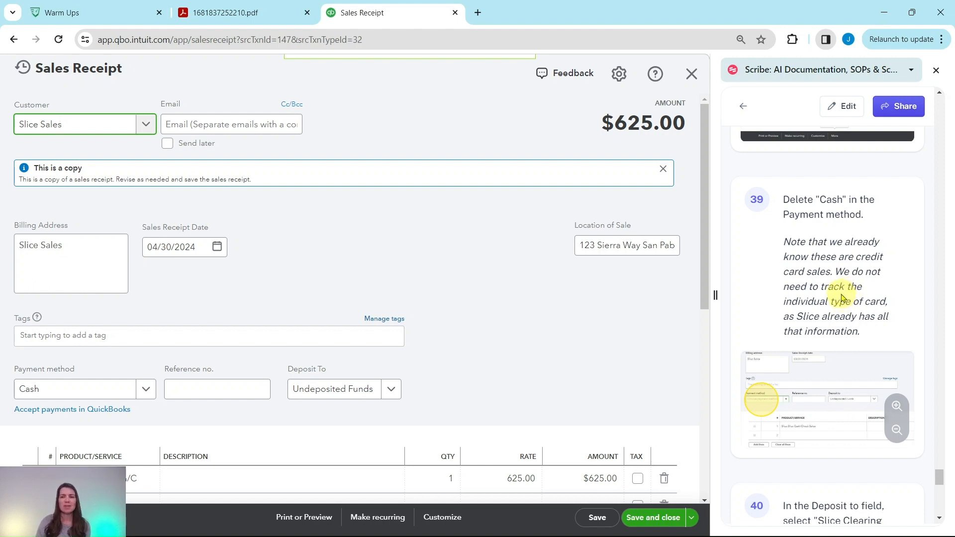
scroll(841, 298, "down", 1)
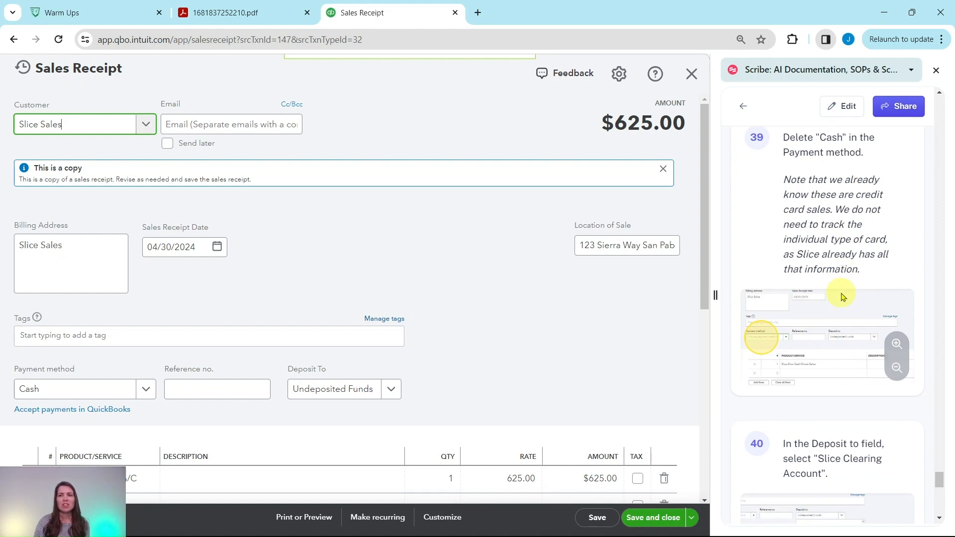
left_click(145, 392)
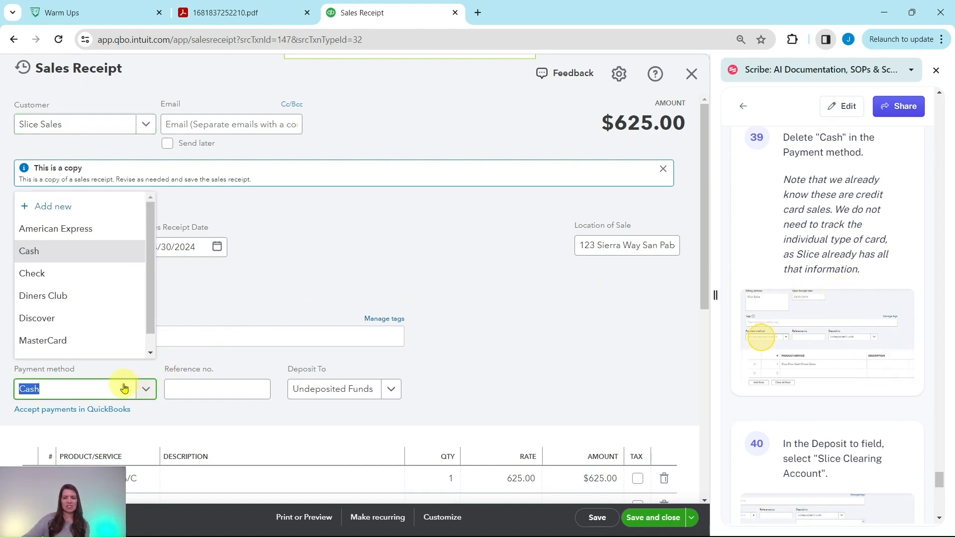
key("BackSpace")
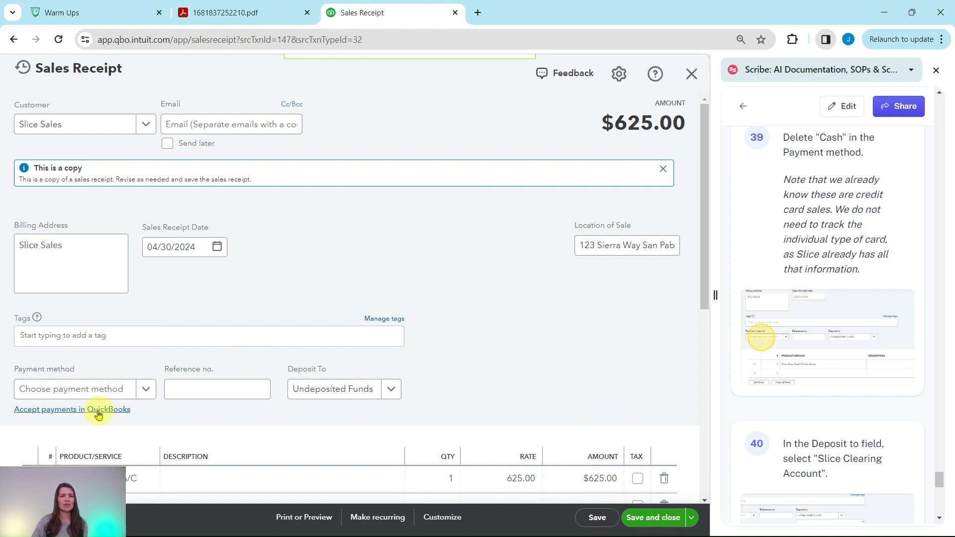
left_click(270, 388)
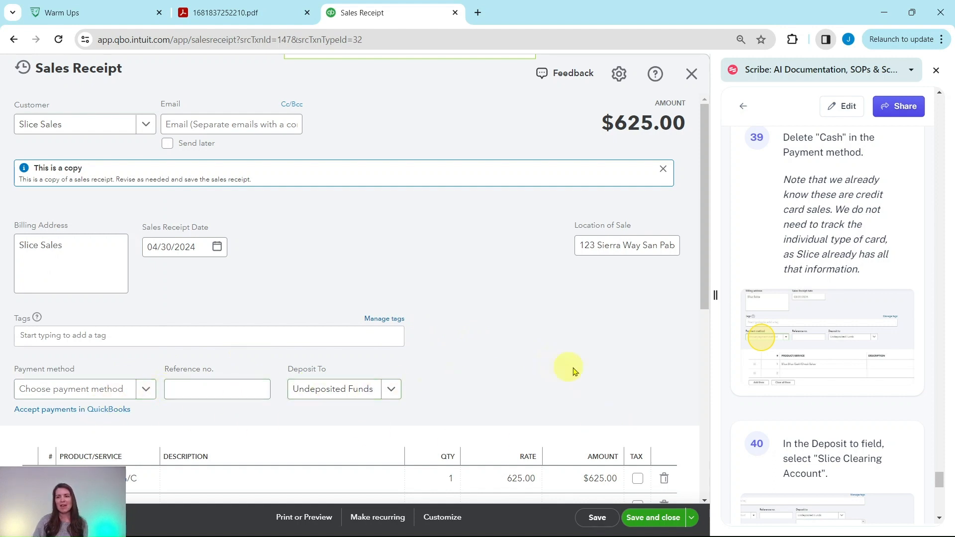
Step: Set the copied sales receipt's deposit account to Slice Clearing Account
scroll(813, 363, "down", 5)
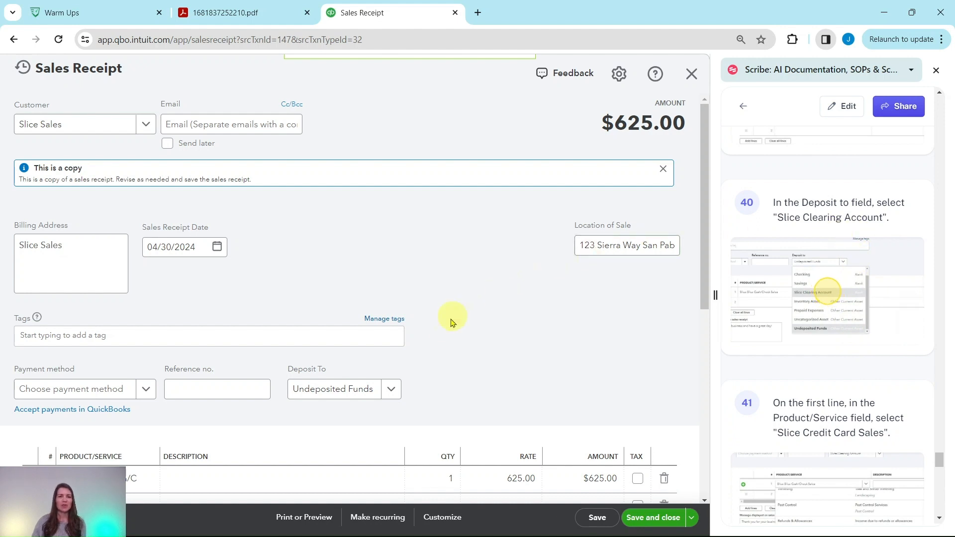
left_click(391, 389)
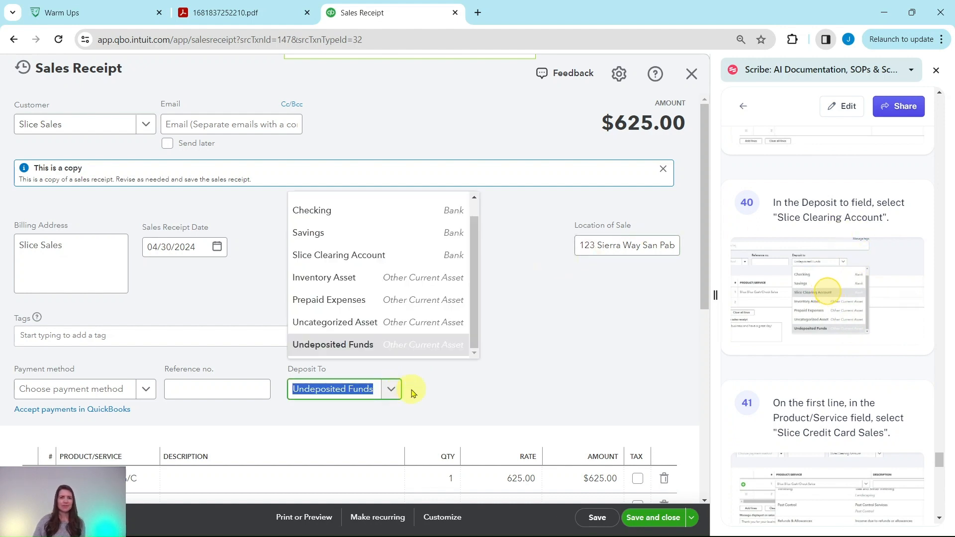
left_click(350, 255)
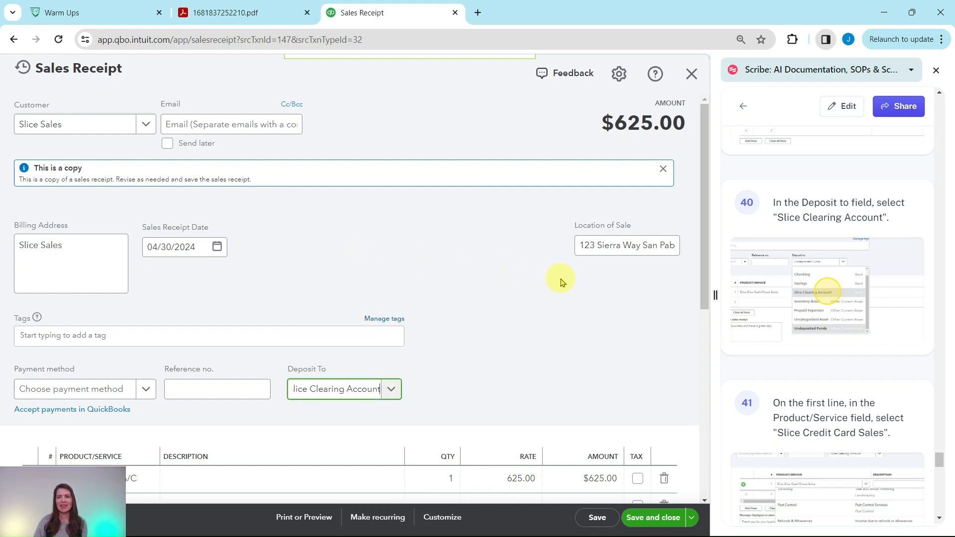
Step: Change the product/service on the first line of the copied receipt to Slice Credit Card Sales
scroll(564, 274, "down", 5)
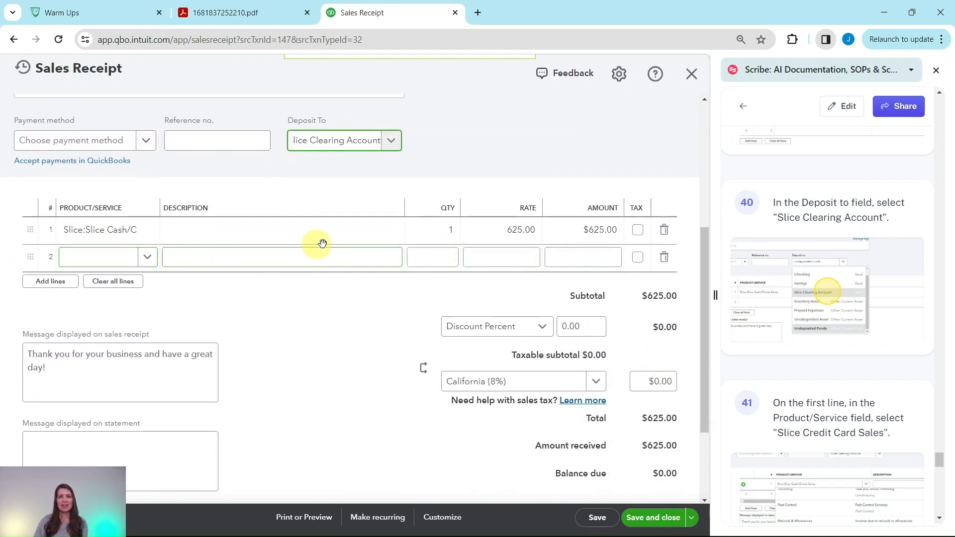
scroll(821, 286, "down", 1)
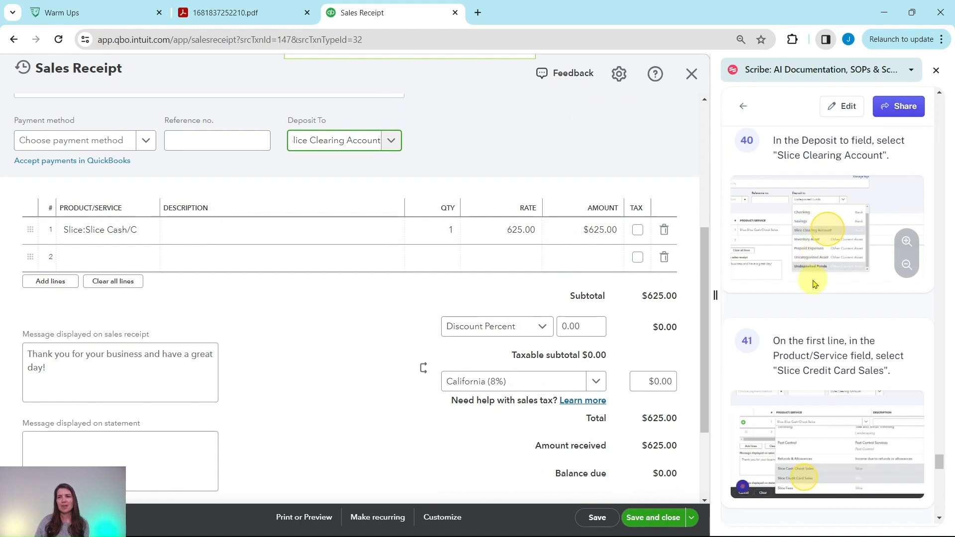
scroll(816, 282, "down", 1)
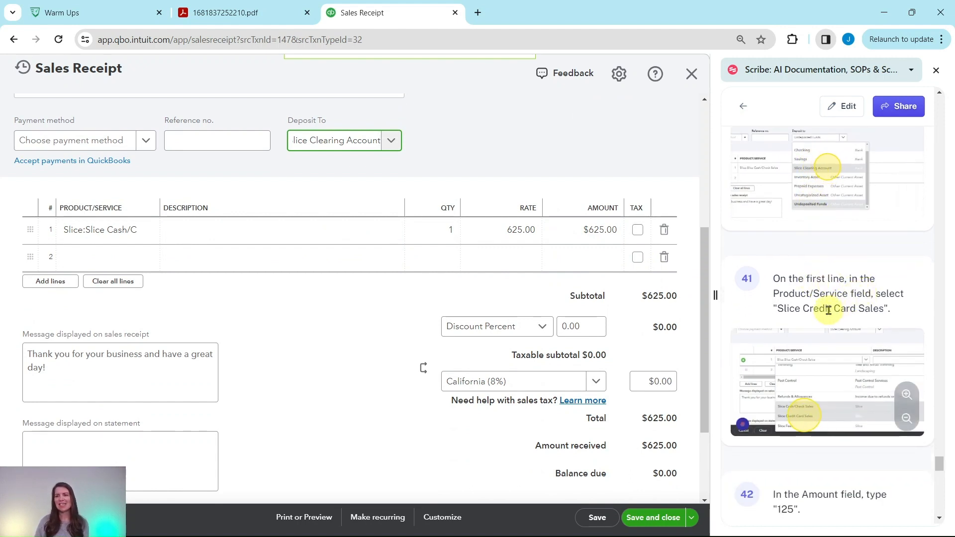
left_click(130, 220)
left_click(151, 235)
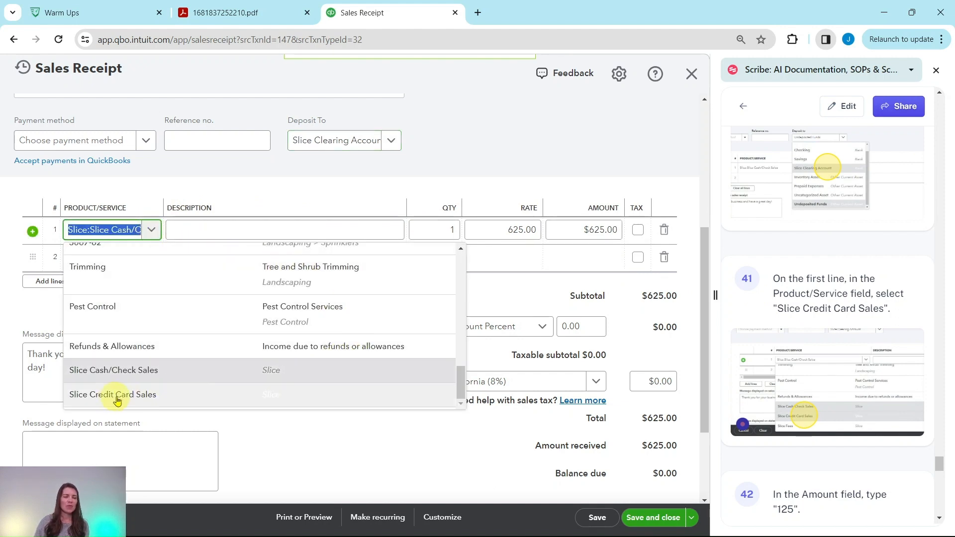
left_click(257, 395)
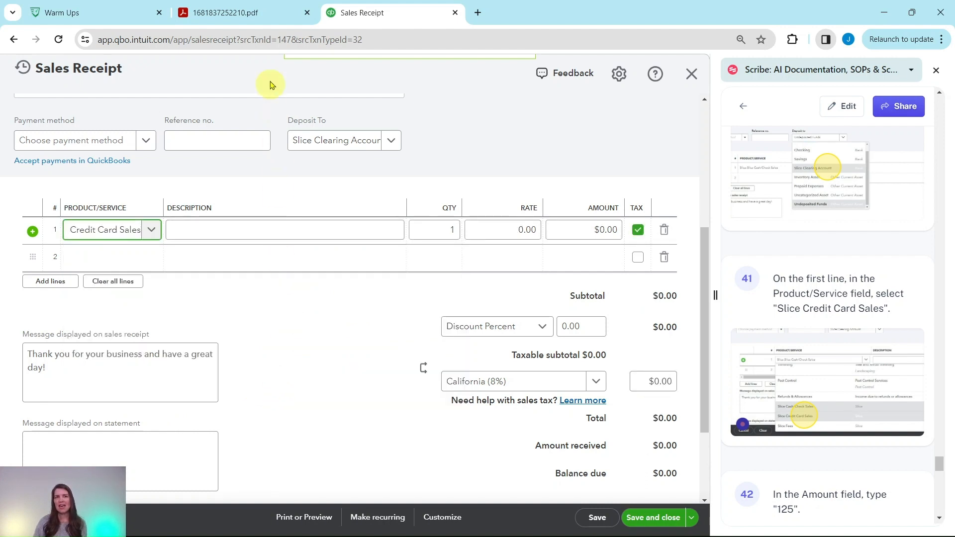
Step: Look up the card payments in the Slice sales summary PDF and enter 125 as the first line's amount
left_click(254, 12)
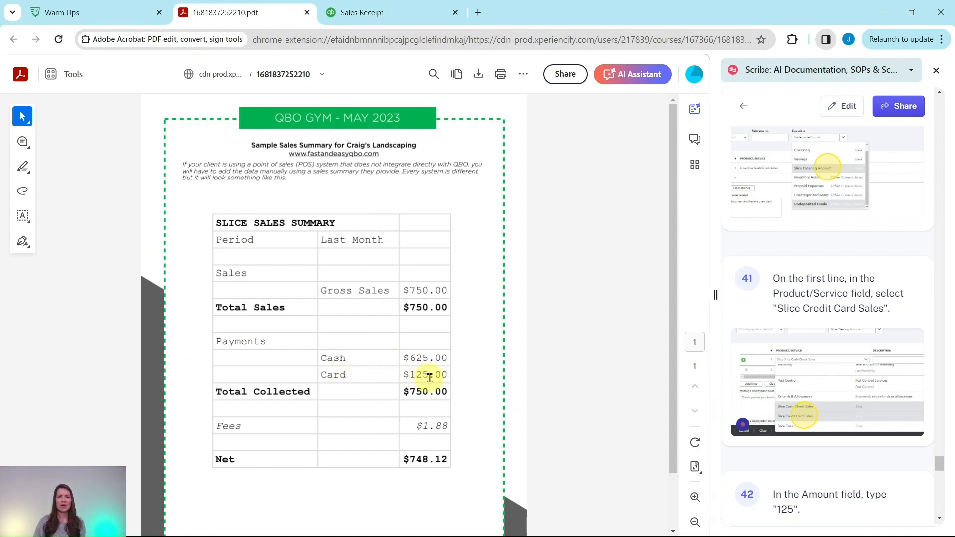
left_click(406, 19)
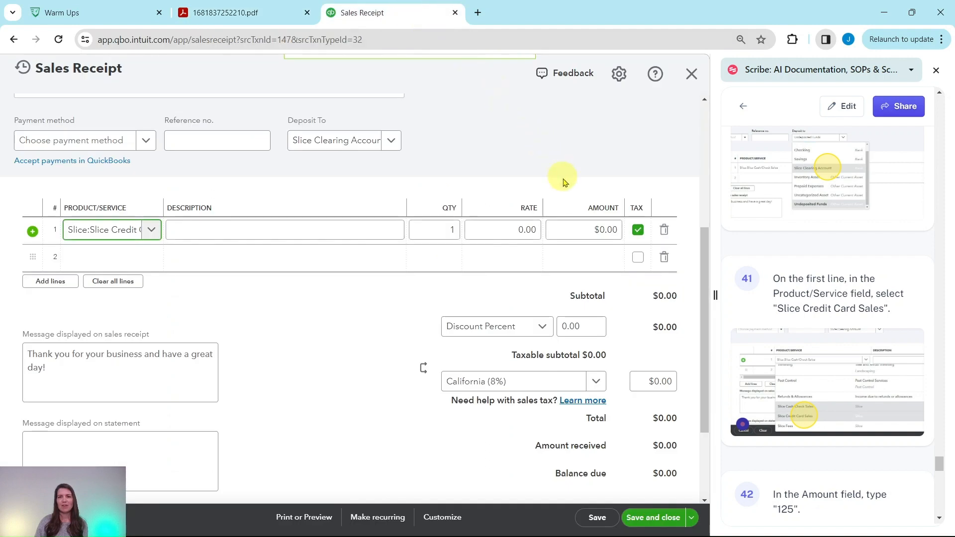
left_click(587, 230)
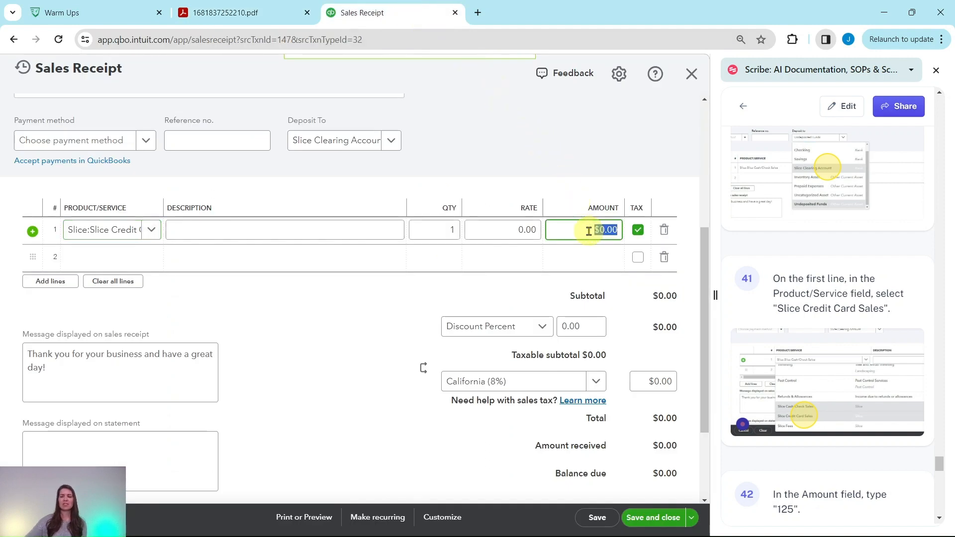
type("125")
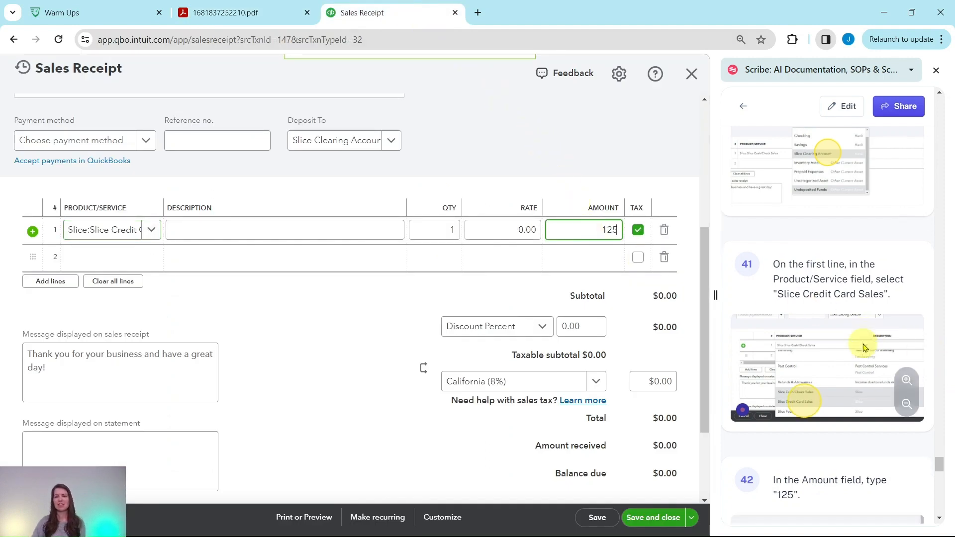
Step: Choose Slice Fees as the product/service on the second line of the credit card sales receipt
scroll(851, 333, "down", 6)
scroll(839, 322, "down", 3)
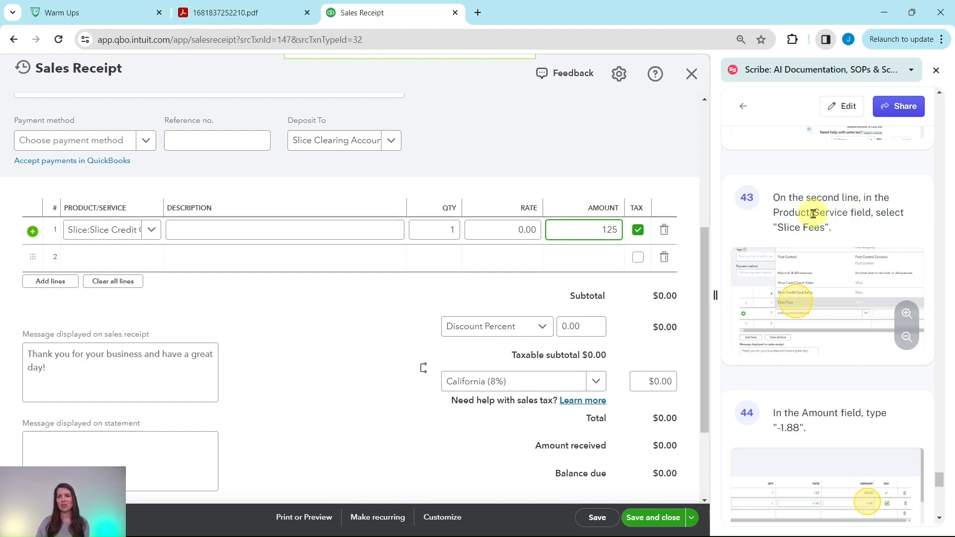
left_click(122, 258)
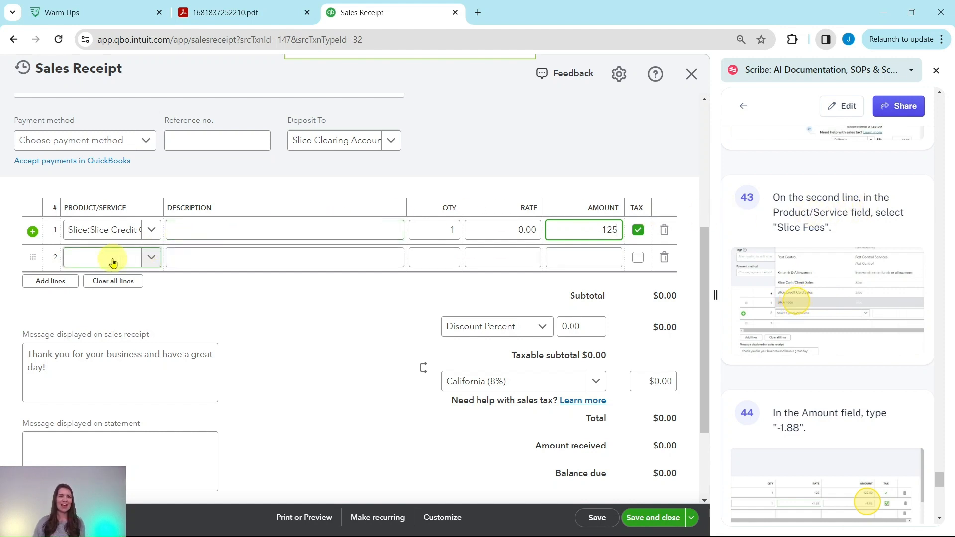
left_click(128, 262)
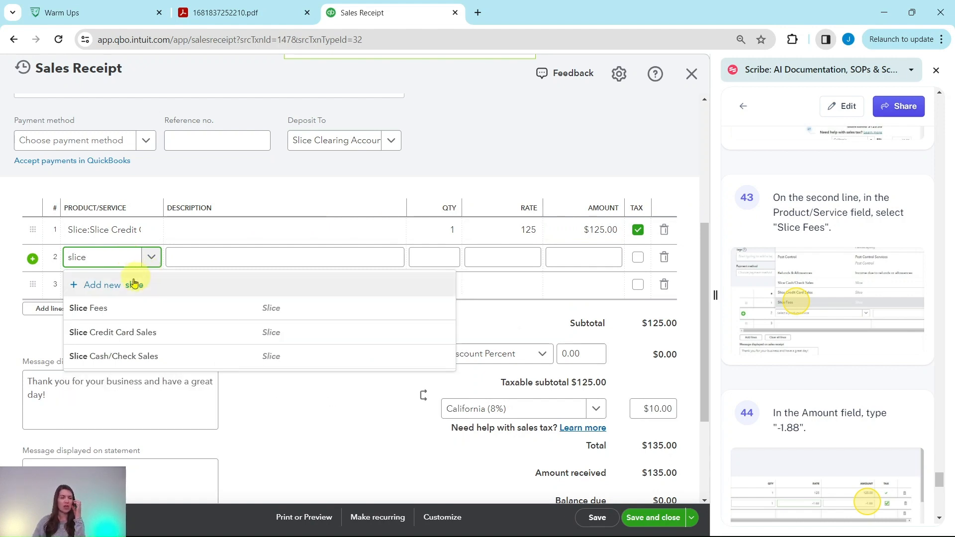
left_click(91, 313)
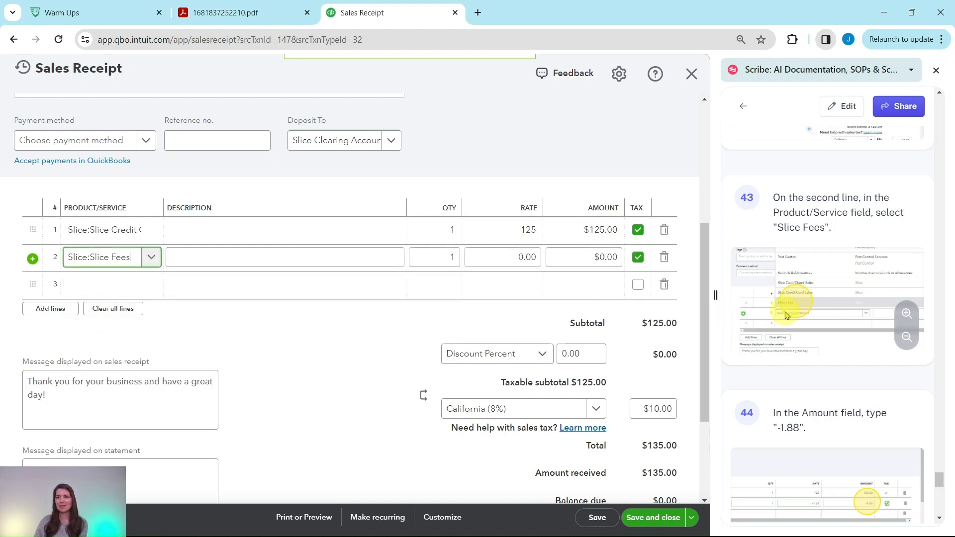
Step: Enter -1.88 as the Slice Fees line's amount and check it against the fees in the sales summary PDF
scroll(785, 313, "down", 2)
scroll(785, 315, "down", 3)
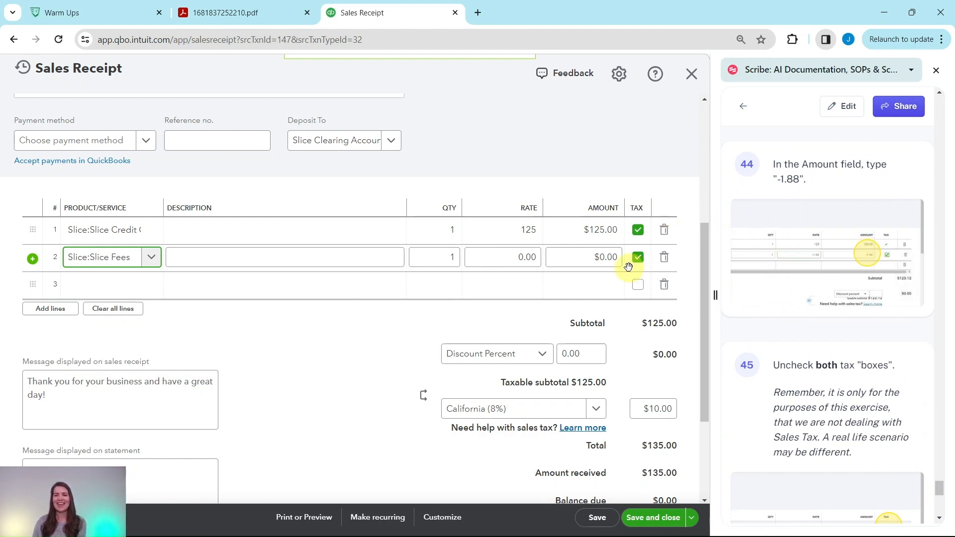
left_click(606, 261)
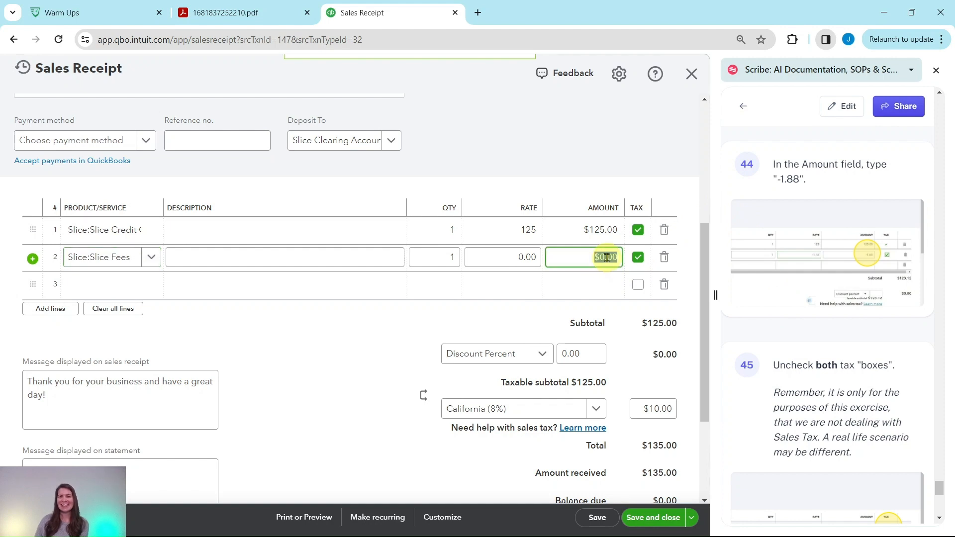
type("-1.88")
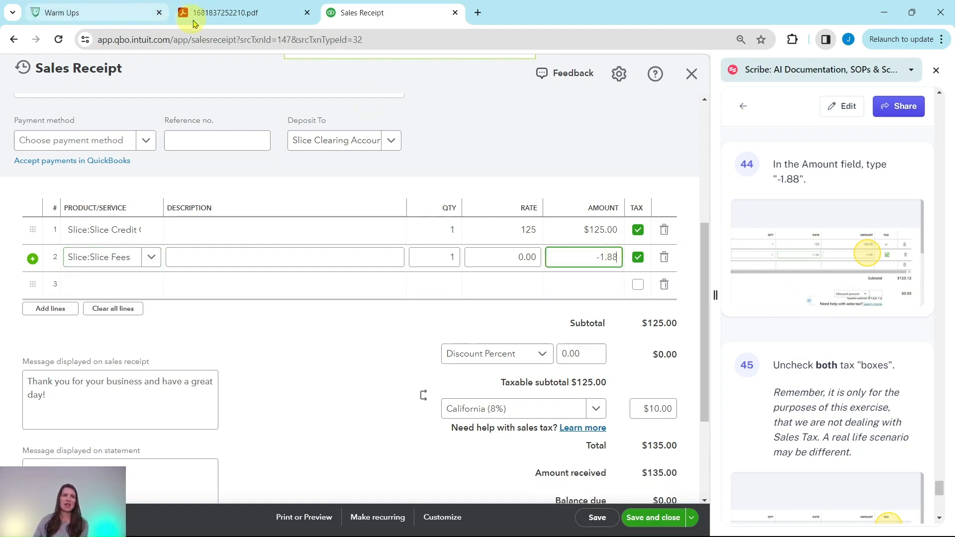
left_click(244, 12)
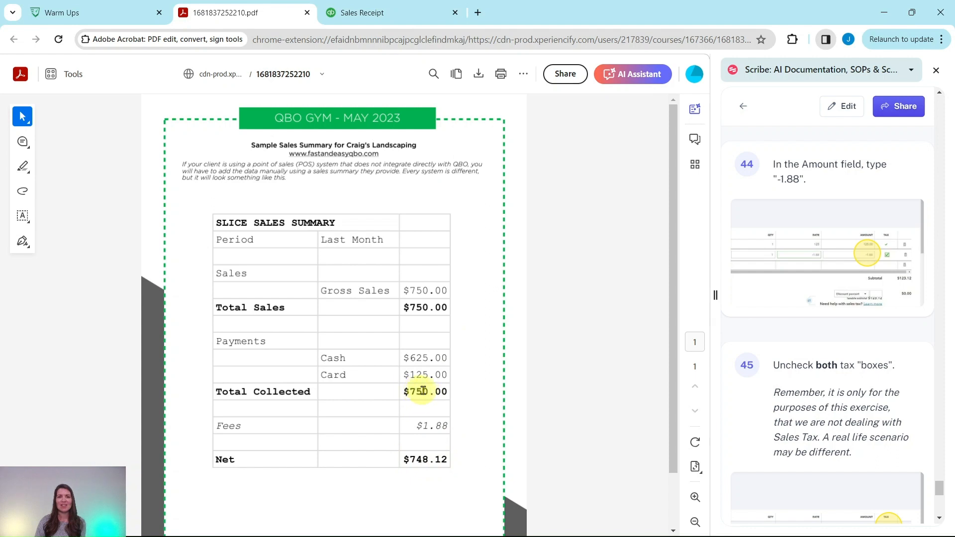
Step: Return to the sales receipt and remove the tax from both the Slice Credit Card Sales and Slice Fees lines
left_click(393, 16)
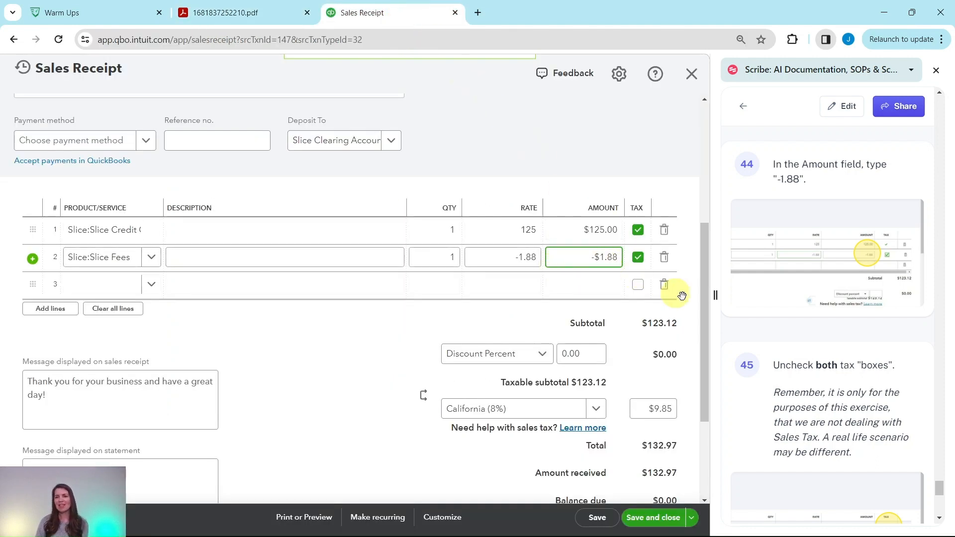
scroll(791, 349, "down", 2)
scroll(806, 350, "down", 2)
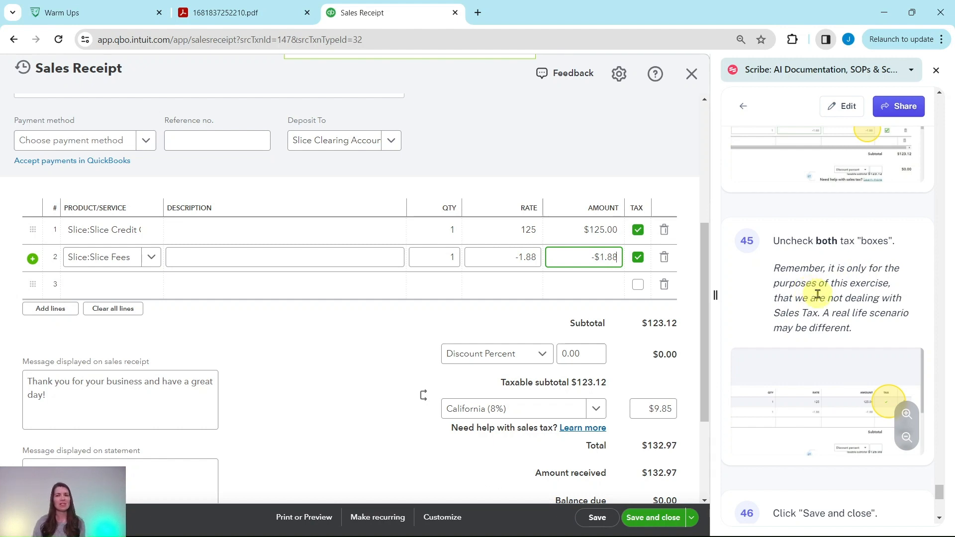
left_click(639, 231)
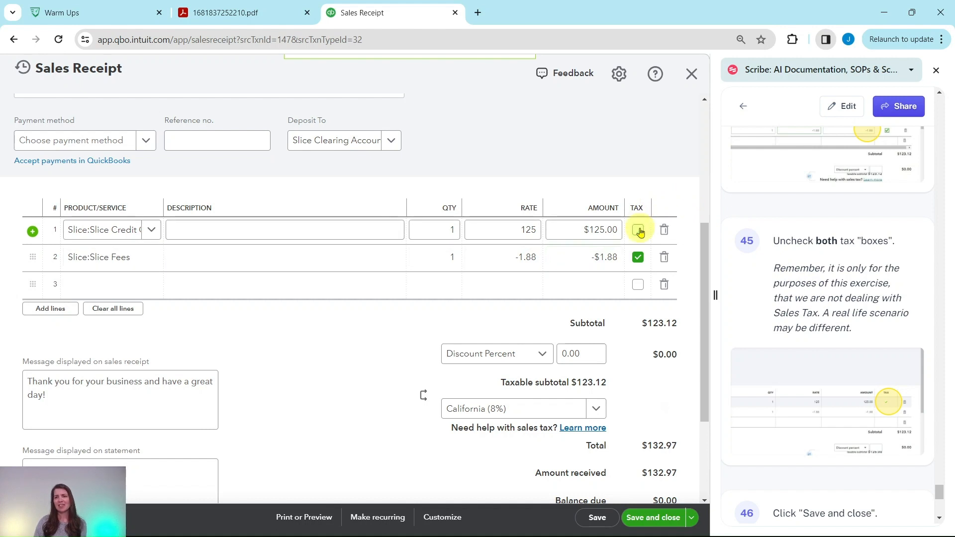
left_click(639, 230)
left_click(638, 259)
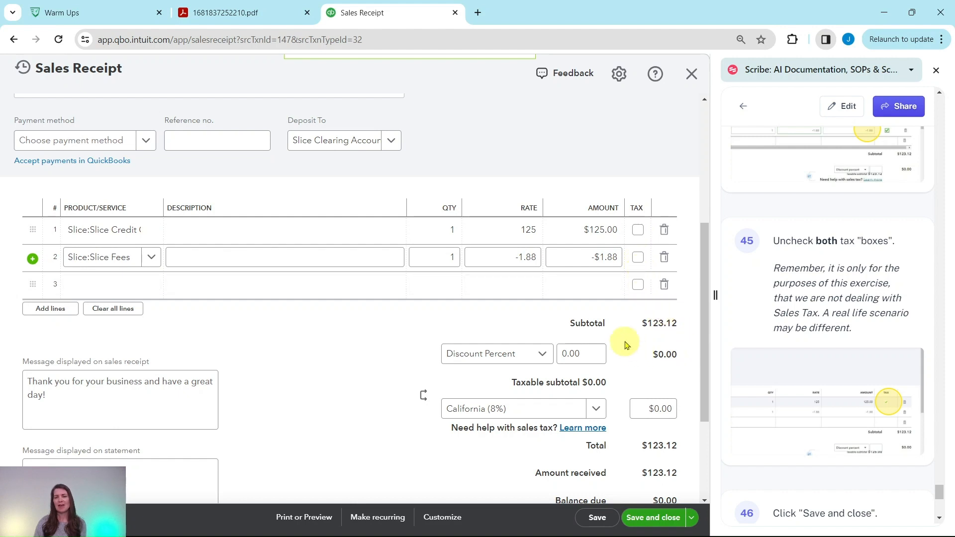
Step: Review the credit card sales receipt's totals, then save and close the receipt
scroll(806, 348, "down", 5)
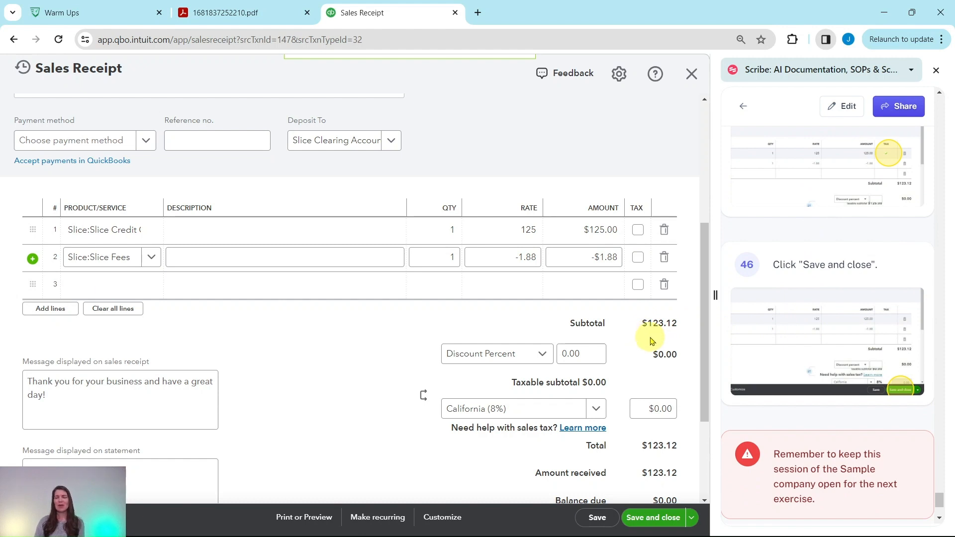
scroll(651, 341, "down", 1)
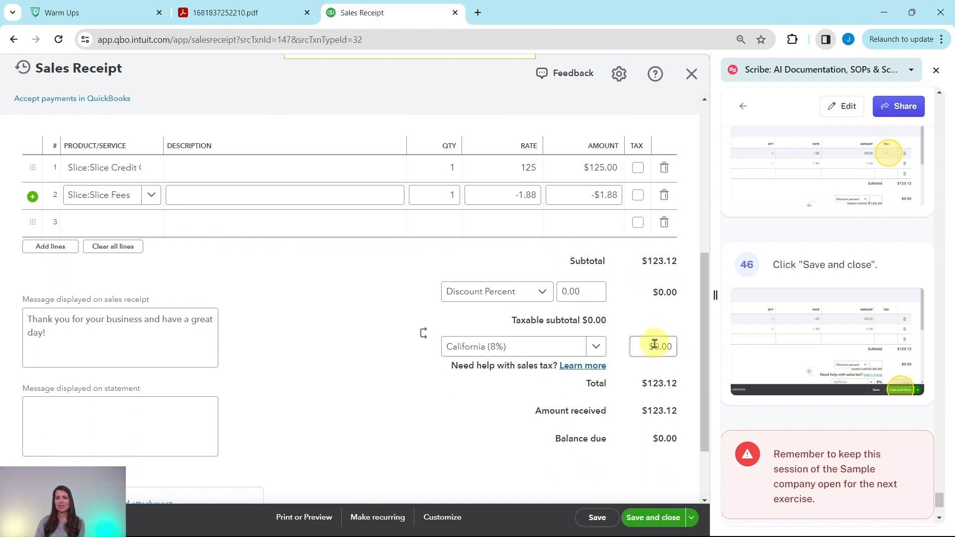
left_click(654, 520)
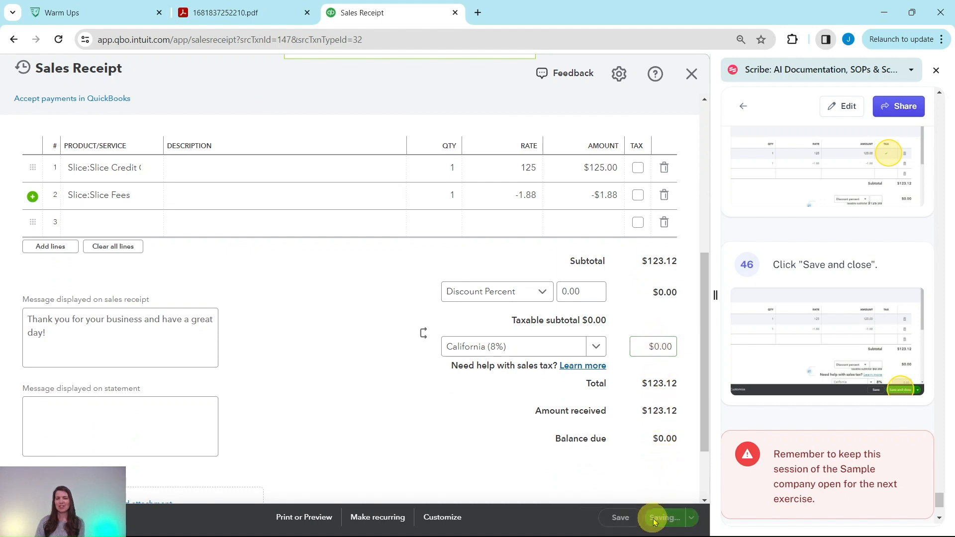
scroll(799, 365, "down", 1)
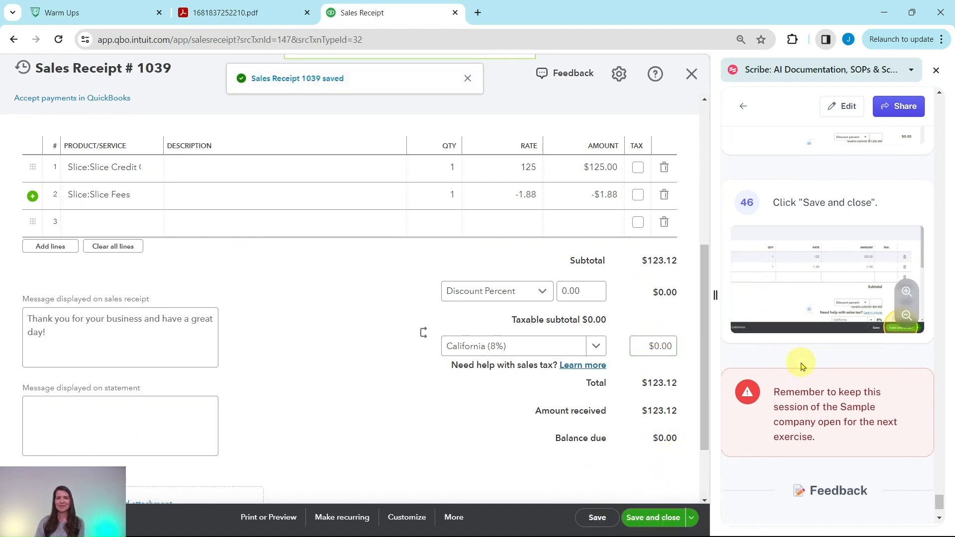